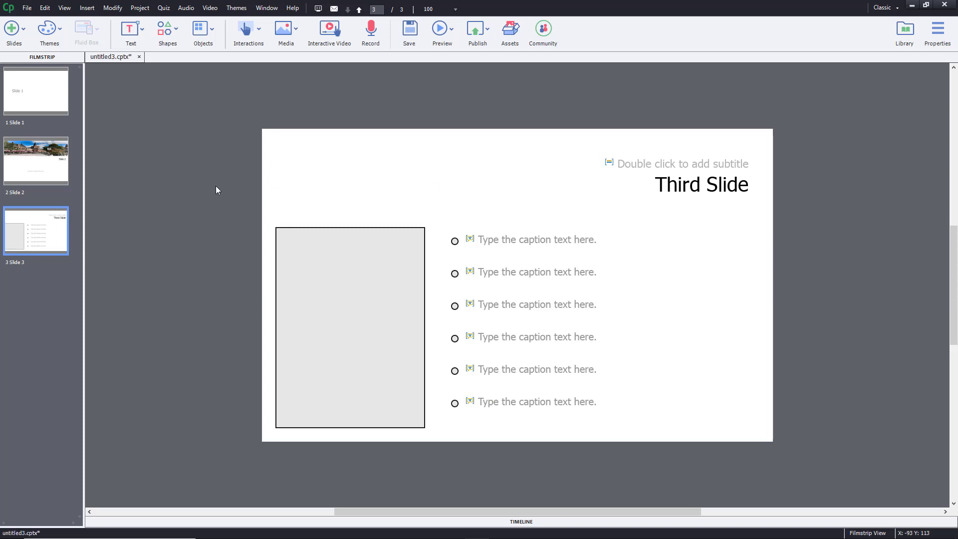
Look over Slides 1, 2 and 3 one after another in the Filmstrip
left_click(53, 109)
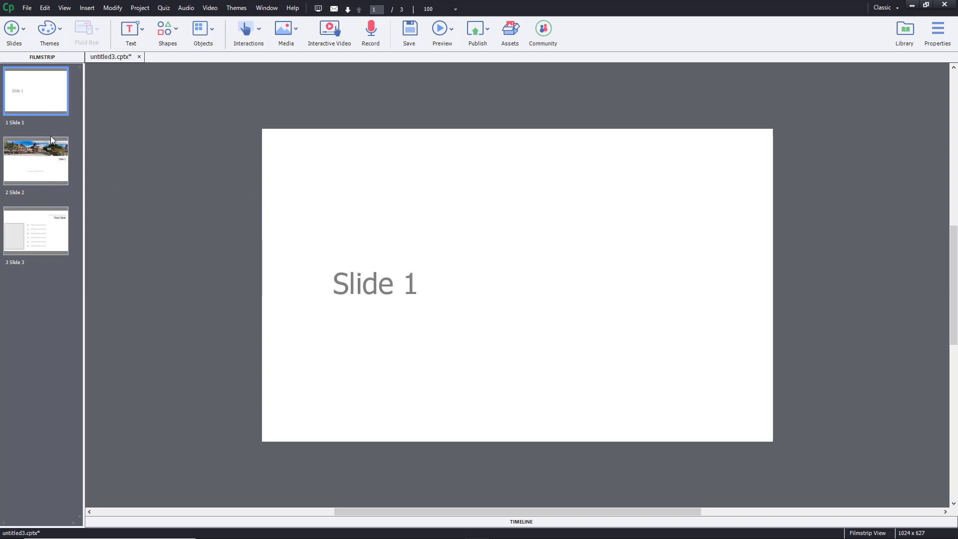
left_click(54, 181)
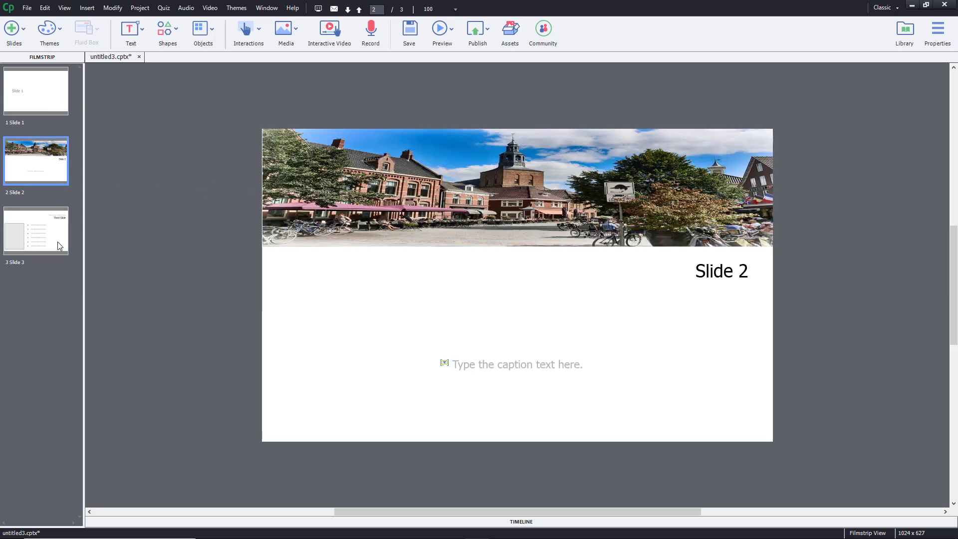
left_click(60, 261)
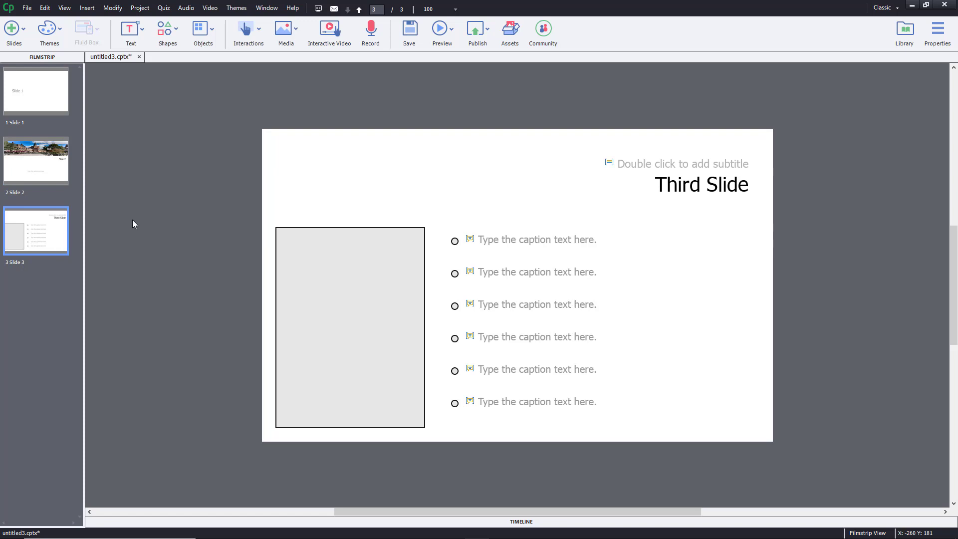
Show slide Properties and check each slide's Name field, leaving Slide 3's name unchanged
left_click(45, 103)
left_click(937, 30)
left_click(866, 75)
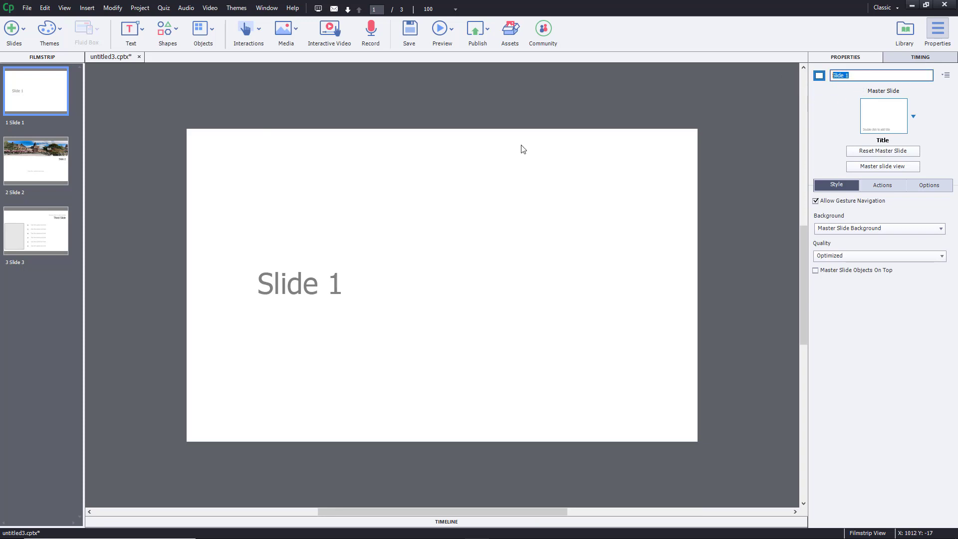
key("Down")
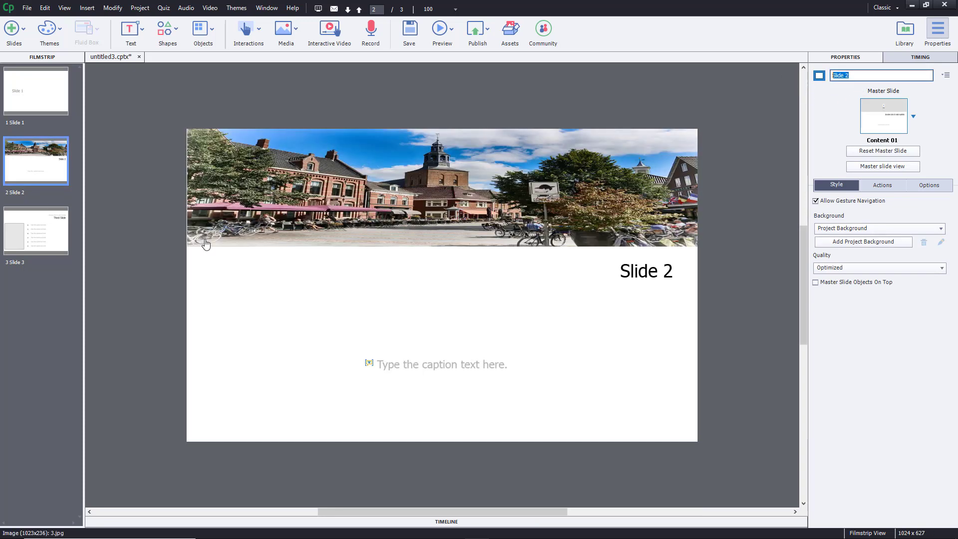
key("Down")
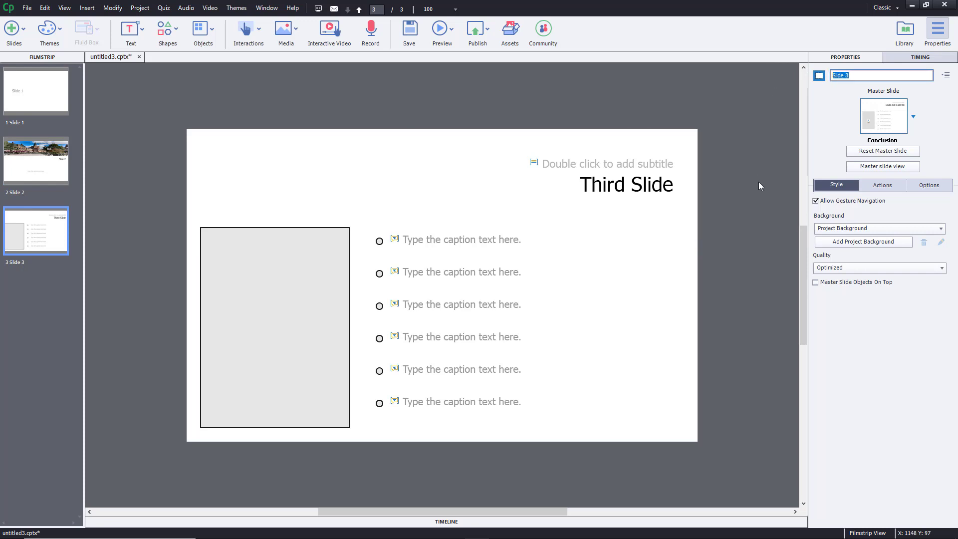
left_click(859, 74)
left_click(427, 82)
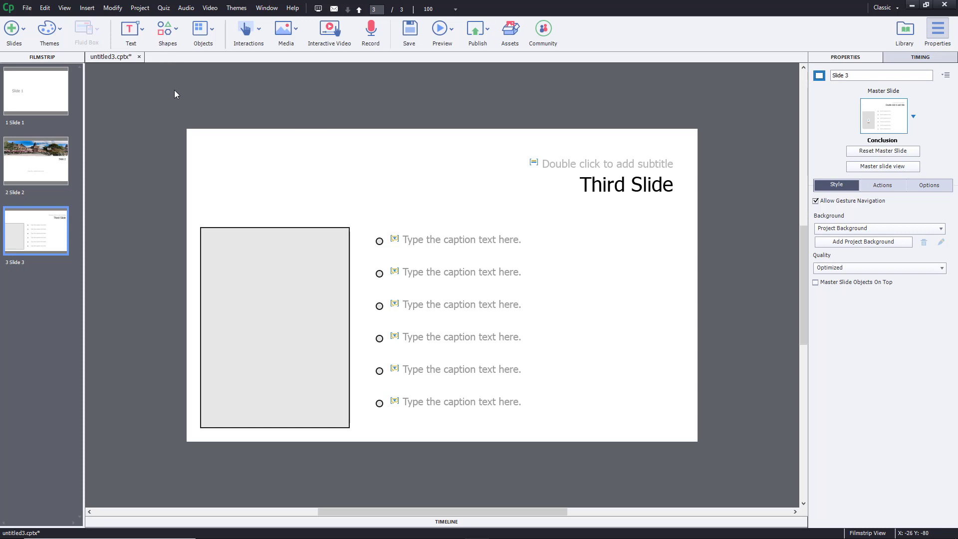
Open Project > Table of Contents and set the player skin to Chalkboard
left_click(142, 9)
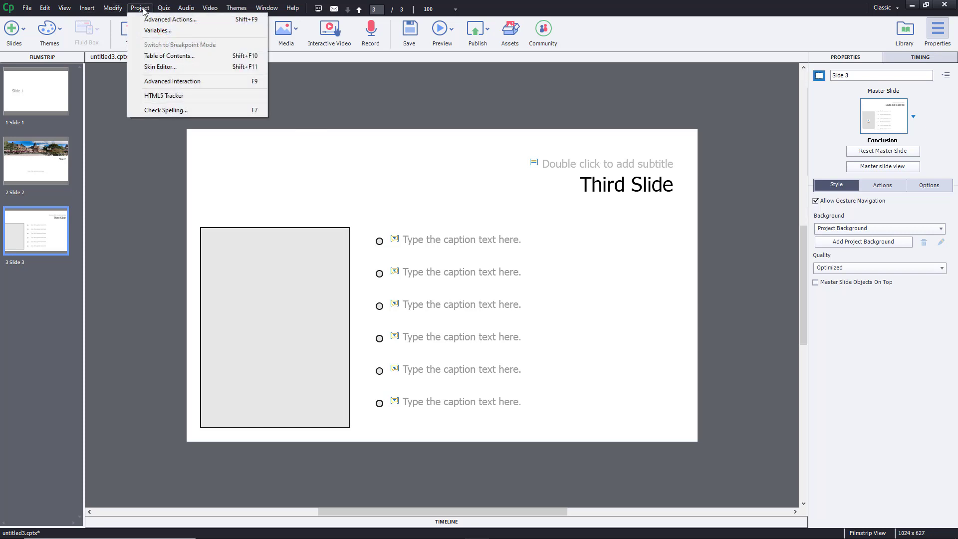
left_click(162, 56)
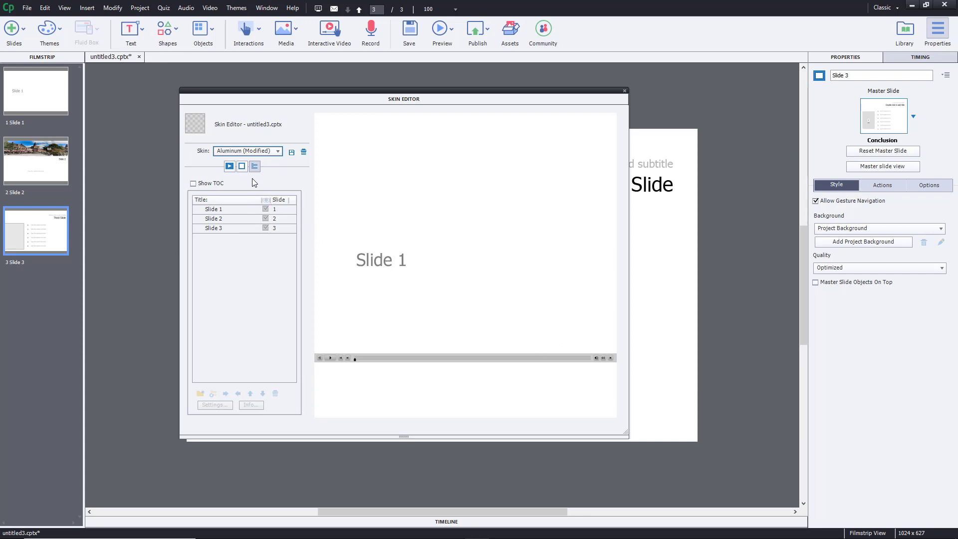
left_click(245, 151)
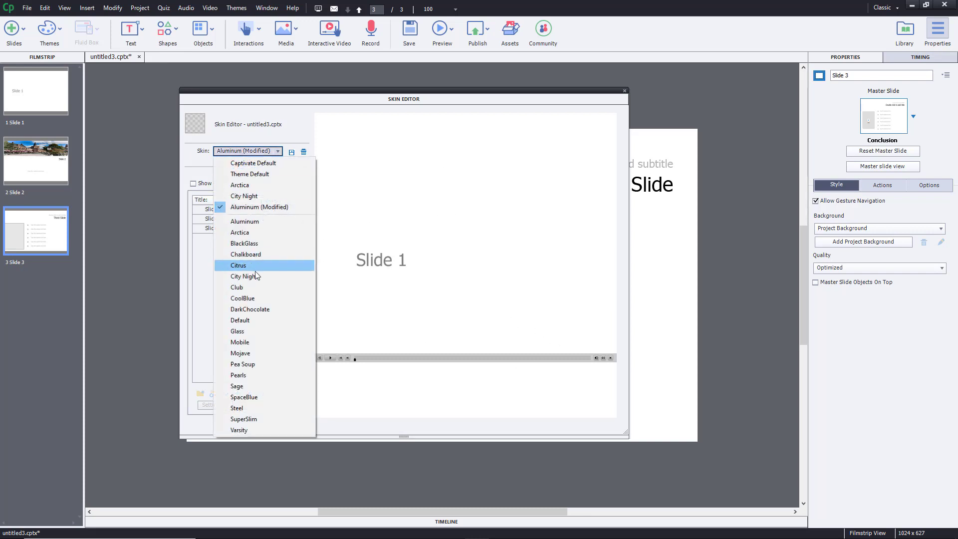
left_click(256, 255)
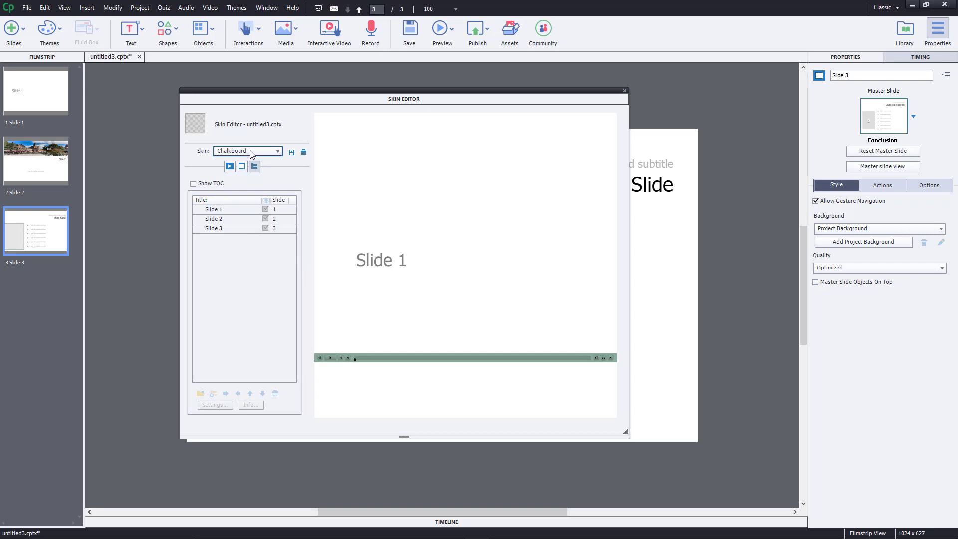
Enable Show TOC, toggle the Slide 2 and Slide 3 entries, then reset the TOC list
left_click(211, 184)
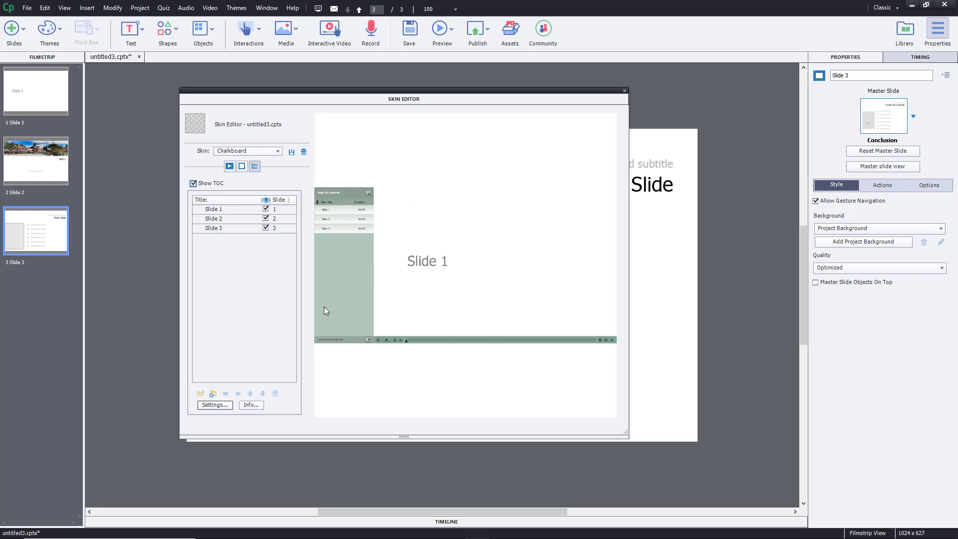
left_click(266, 218)
left_click(266, 228)
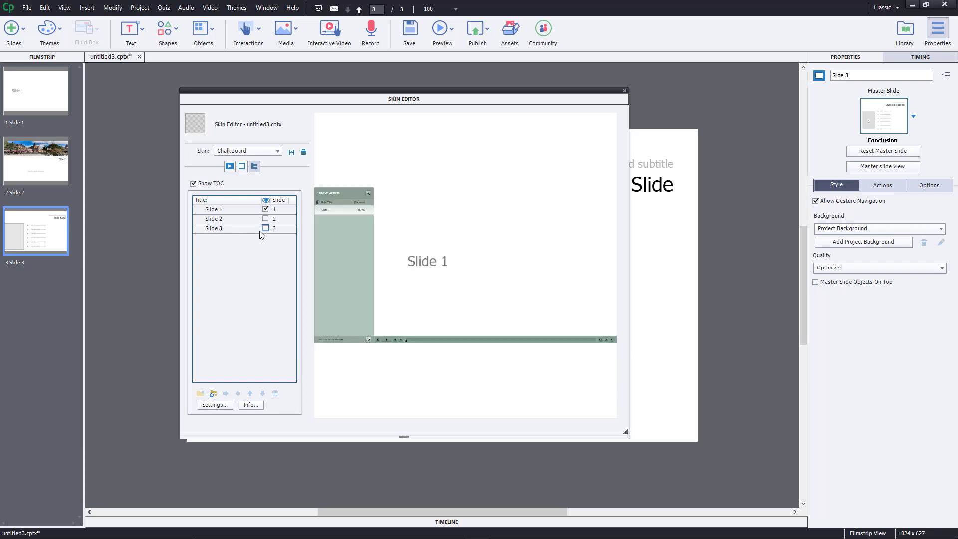
left_click(265, 228)
left_click(265, 219)
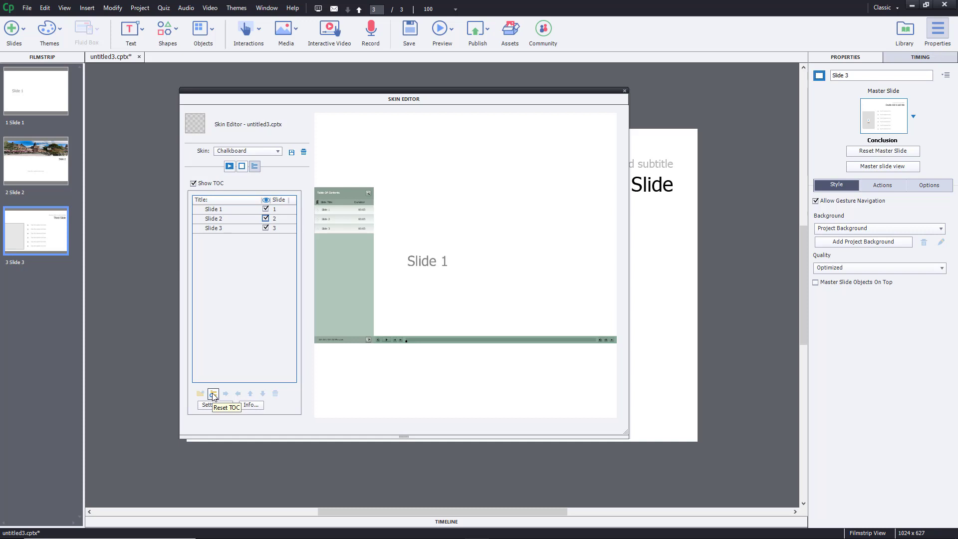
left_click(265, 219)
left_click(265, 228)
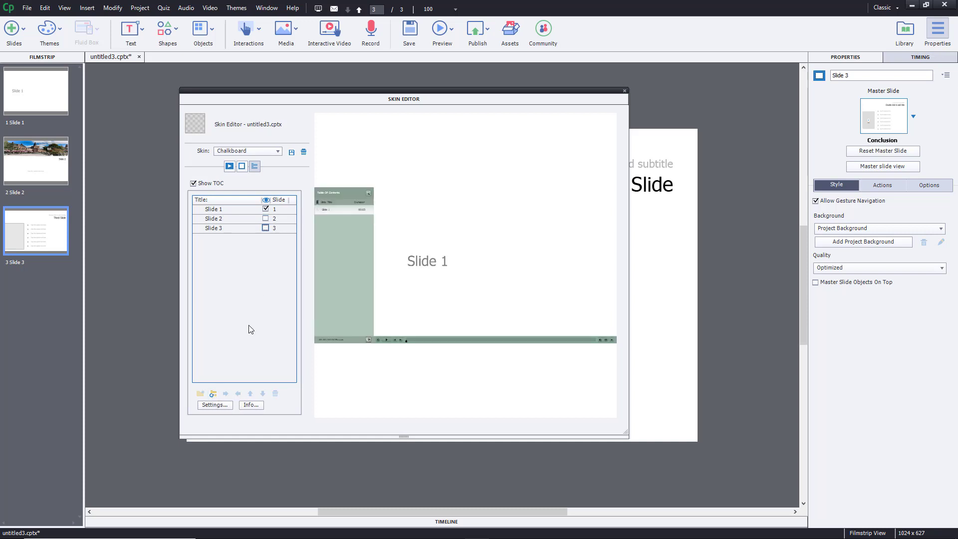
left_click(213, 394)
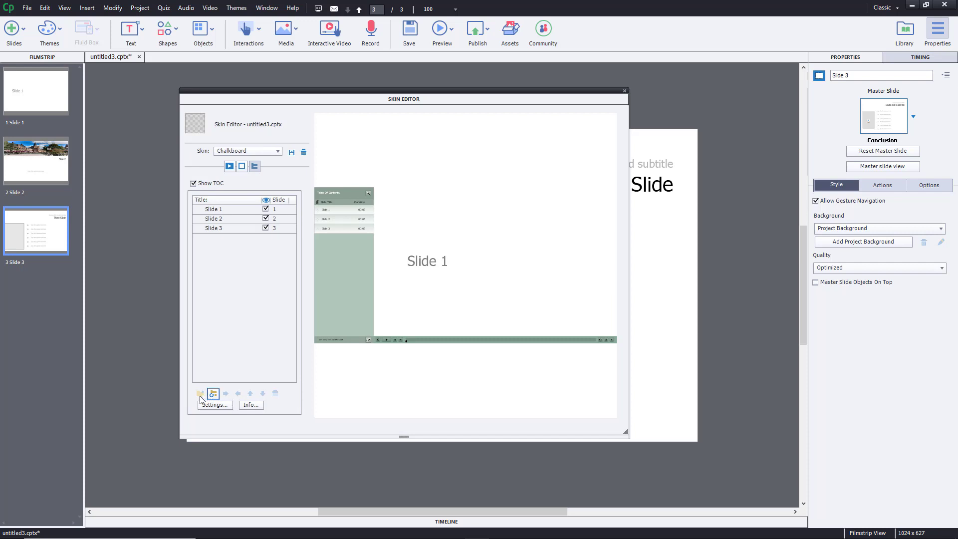
left_click_drag(213, 228, 216, 214)
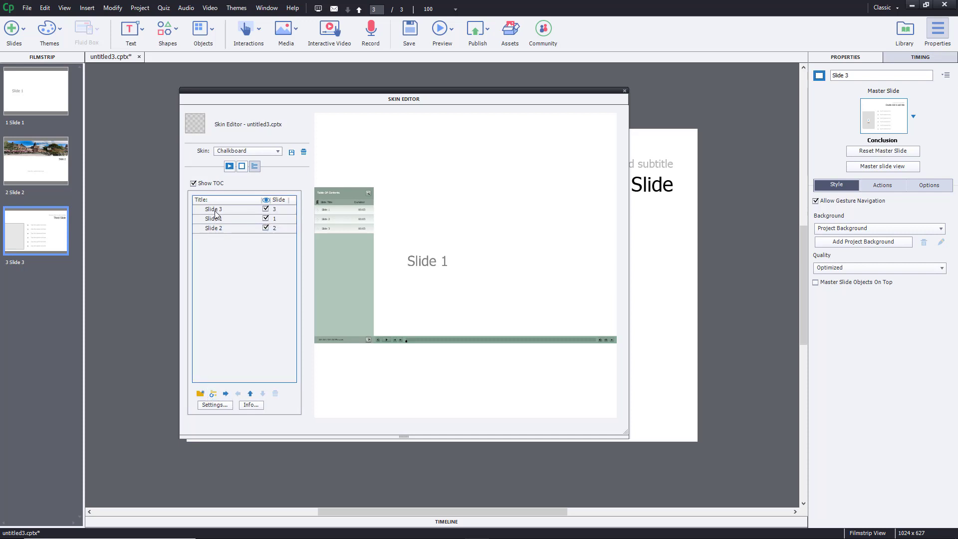
left_click(218, 218)
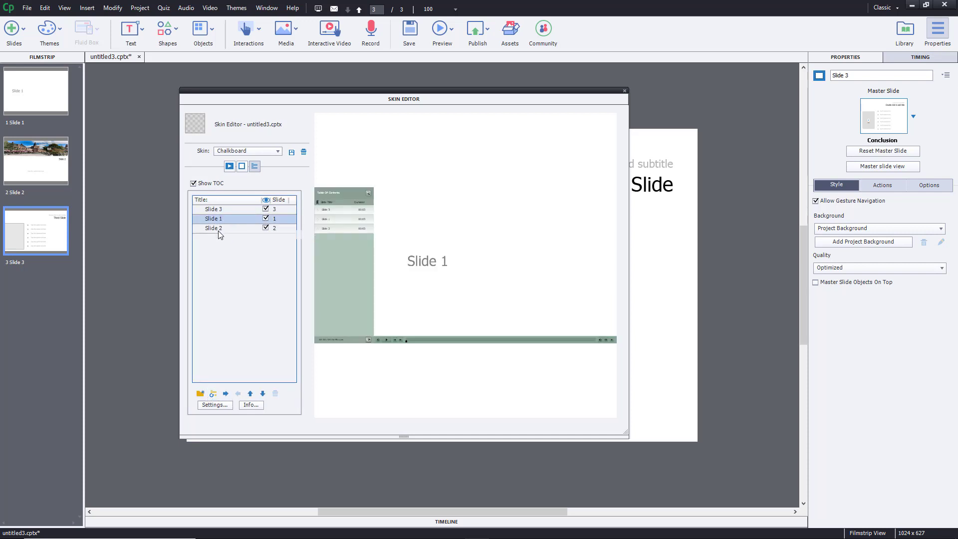
left_click_drag(215, 212, 219, 227)
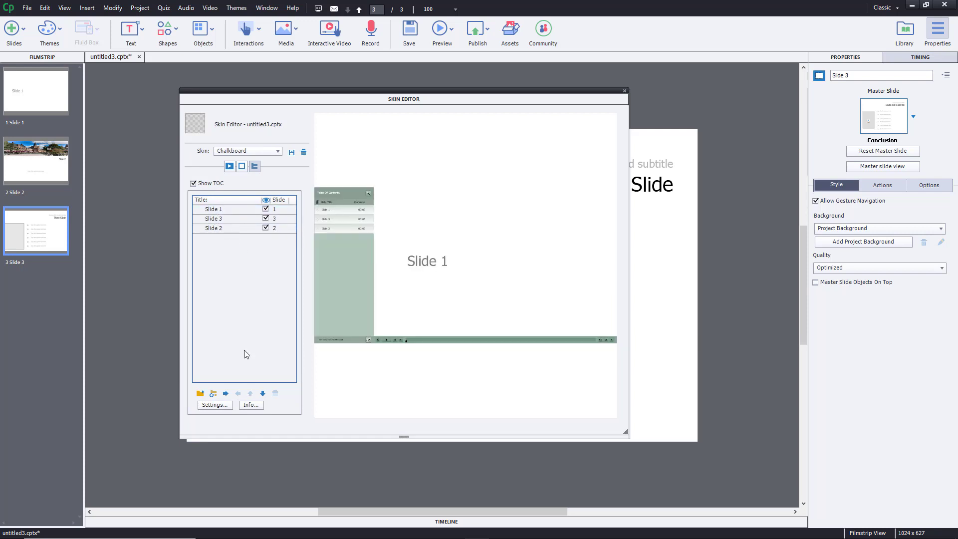
left_click(214, 394)
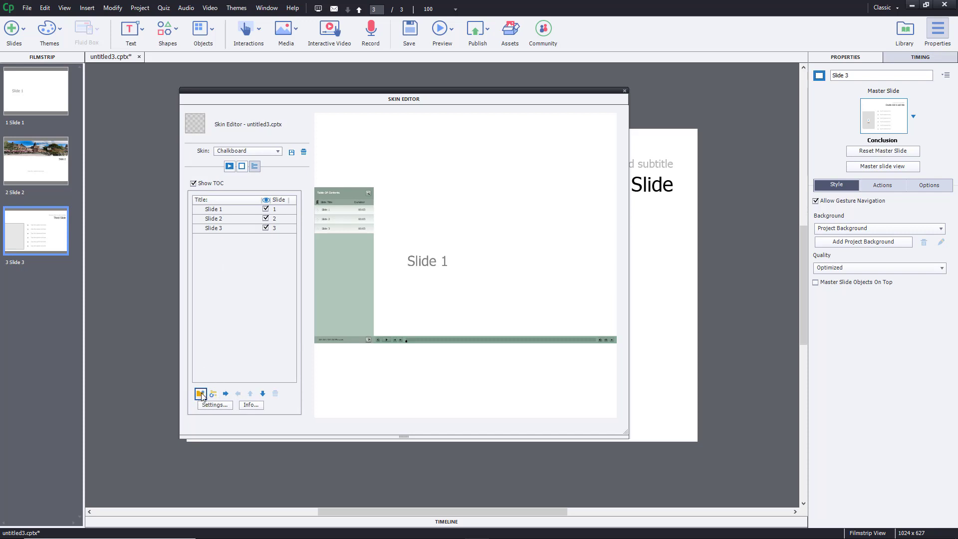
Add topic headings to the contents above Slide 1 and above Slide 3
left_click(215, 209)
left_click(200, 393)
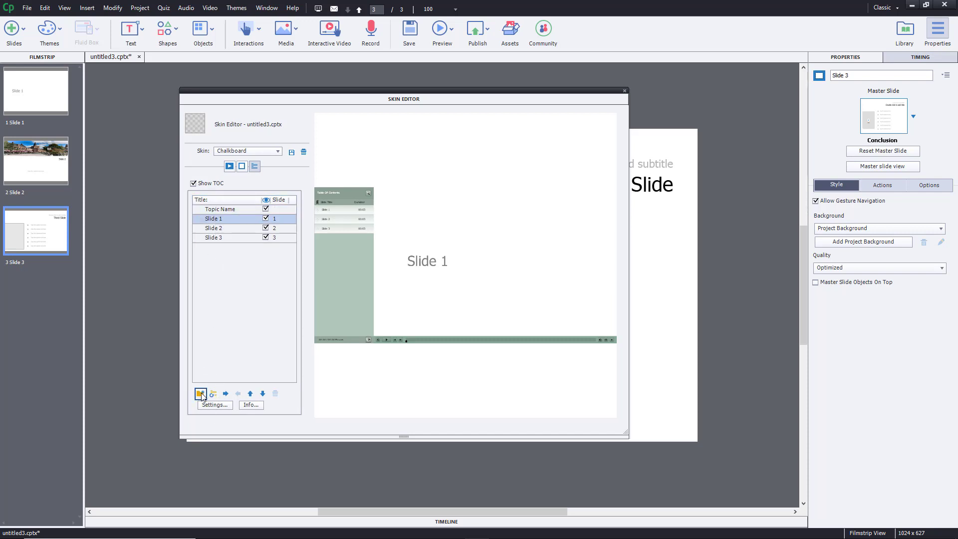
left_click(221, 210)
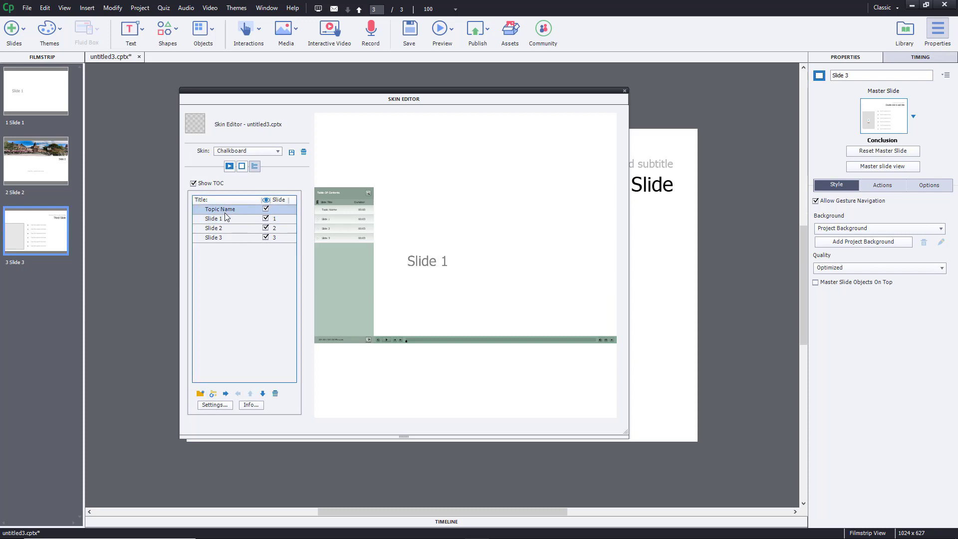
left_click(223, 220)
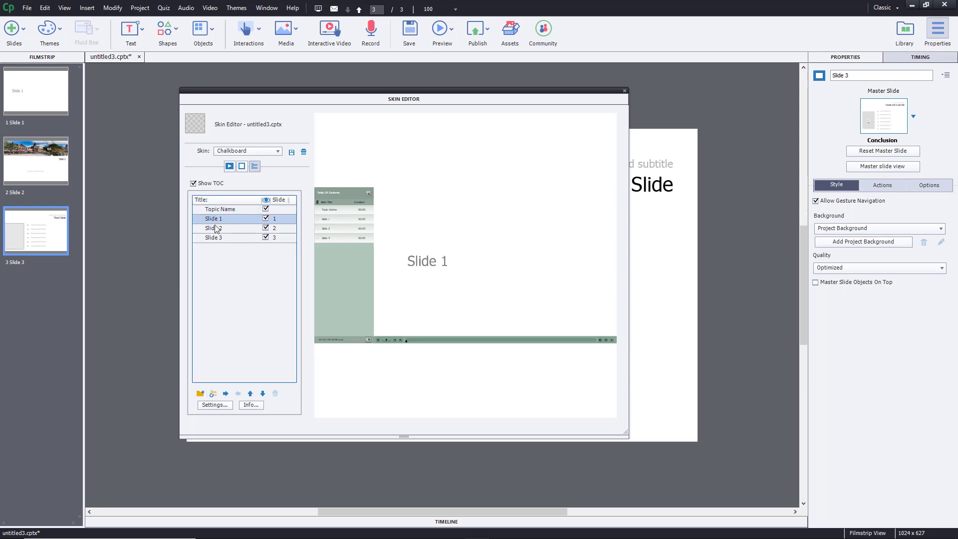
left_click(215, 237)
left_click(216, 227)
left_click(217, 236)
left_click(200, 393)
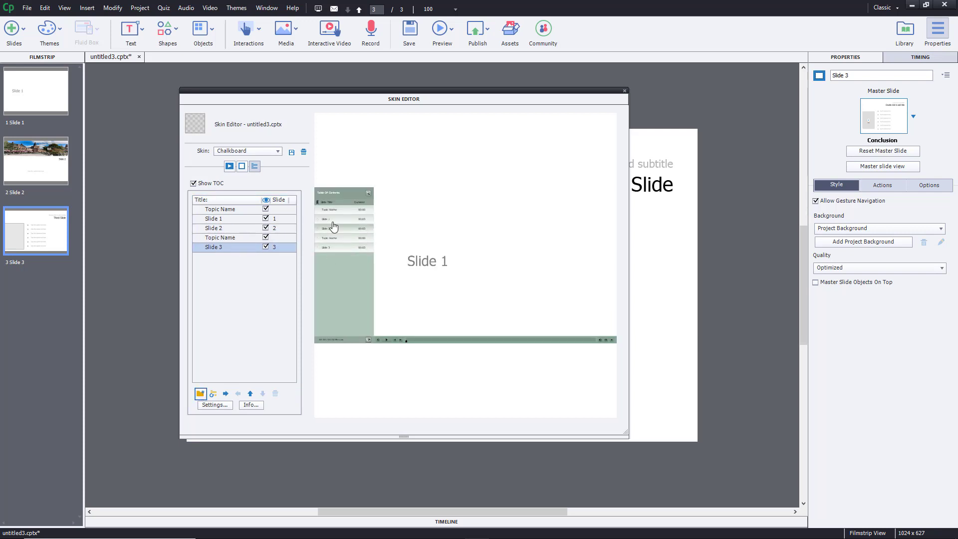
Rename the two topic headings to 'Section 1' and 'Section 2'
left_click(217, 210)
left_click(217, 209)
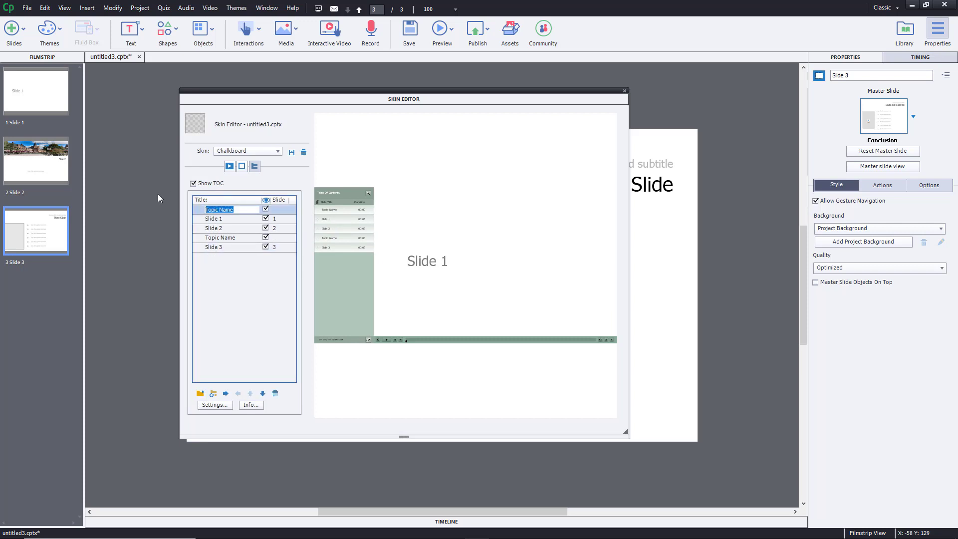
type("Section 1")
left_click(212, 272)
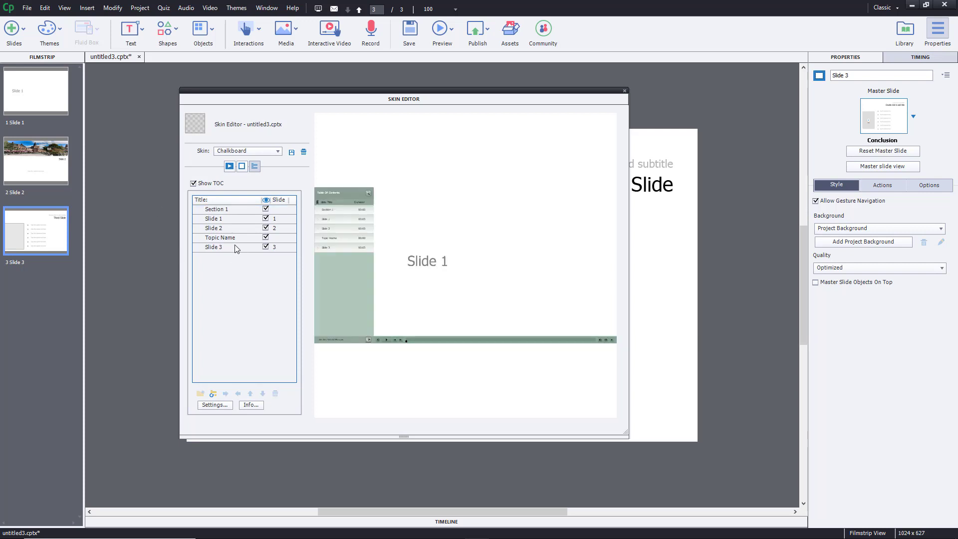
left_click(226, 237)
left_click(224, 237)
type("Se")
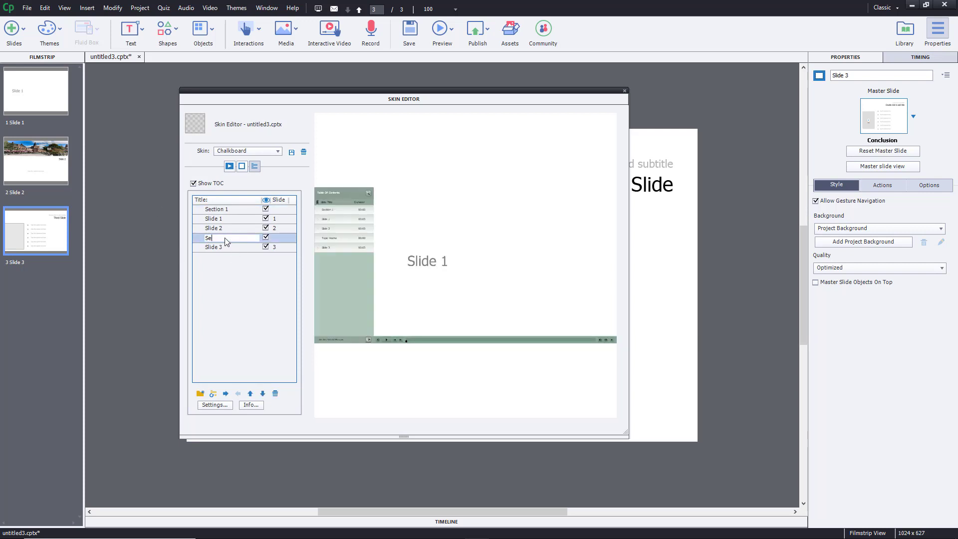
type("ction 2")
left_click(262, 306)
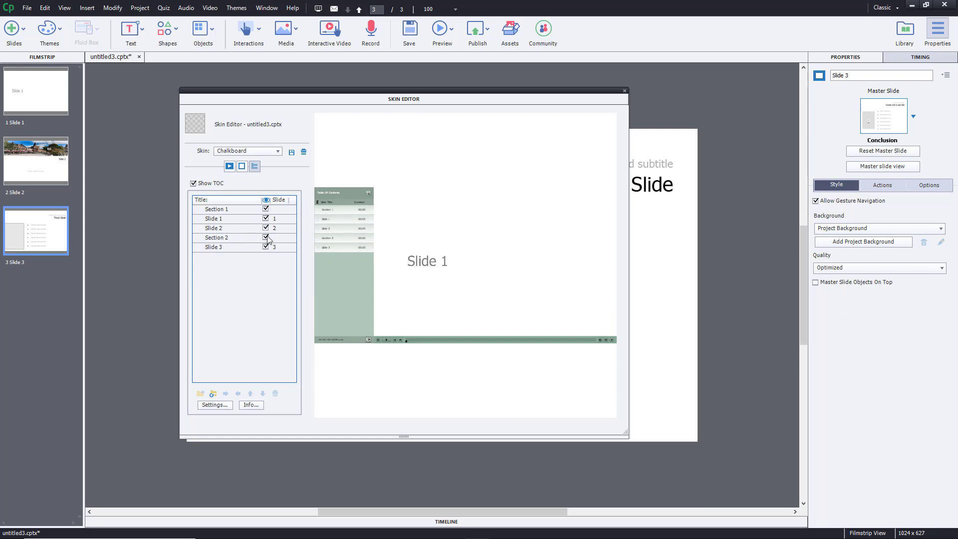
Retitle the slides 'Slide 1 - Introduction', 'Slide 2 - Description' and 'Slide 3 - Conclusion'
left_click(220, 229)
double_click(227, 218)
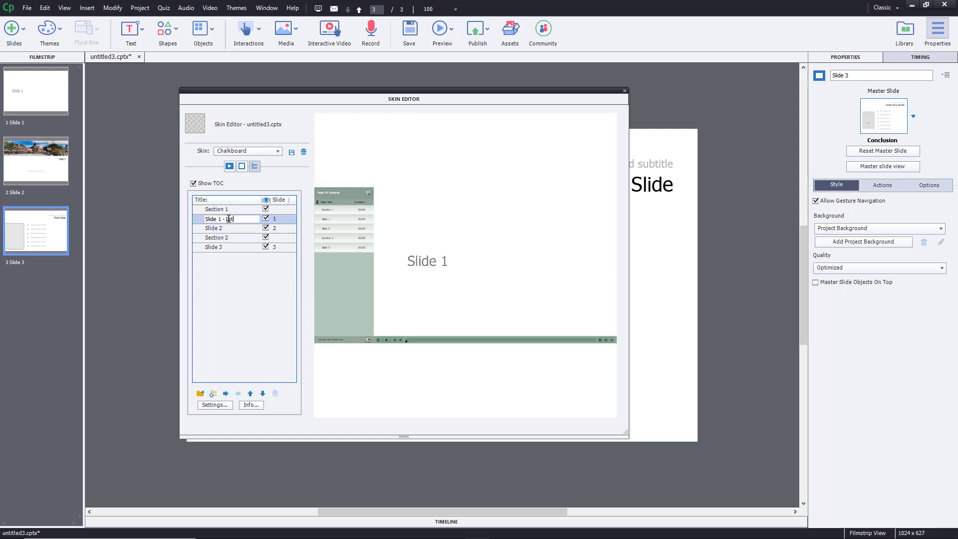
left_click(230, 273)
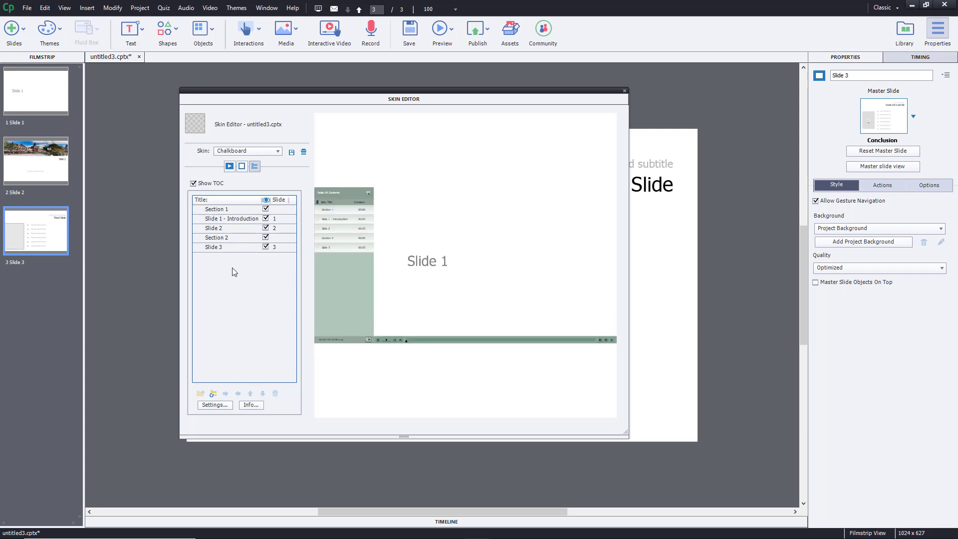
left_click(223, 231)
left_click(227, 228)
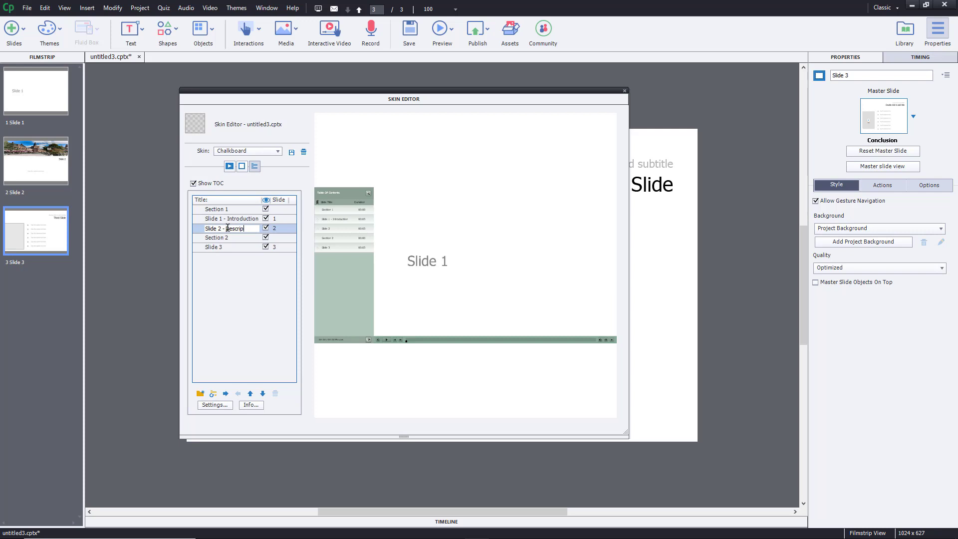
left_click(210, 300)
left_click(230, 247)
left_click(230, 247)
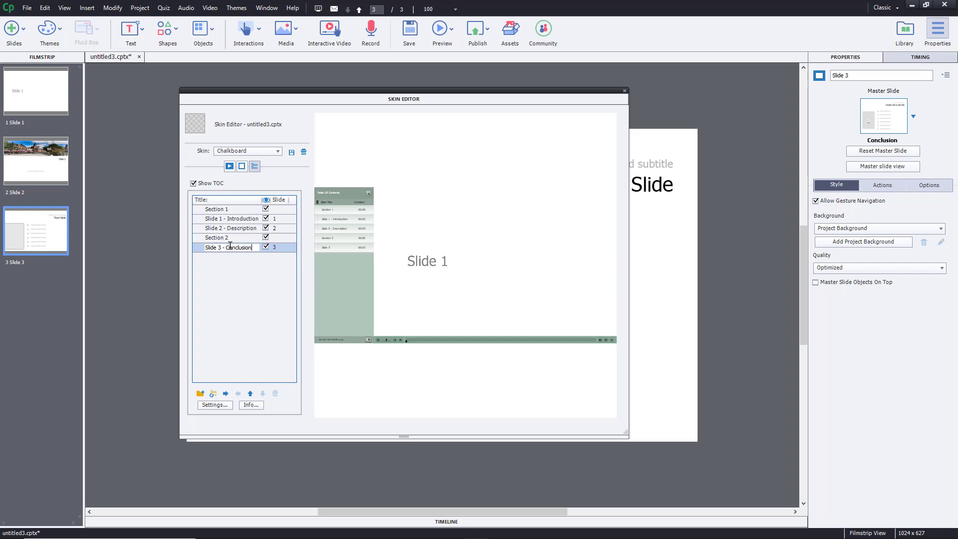
left_click(232, 301)
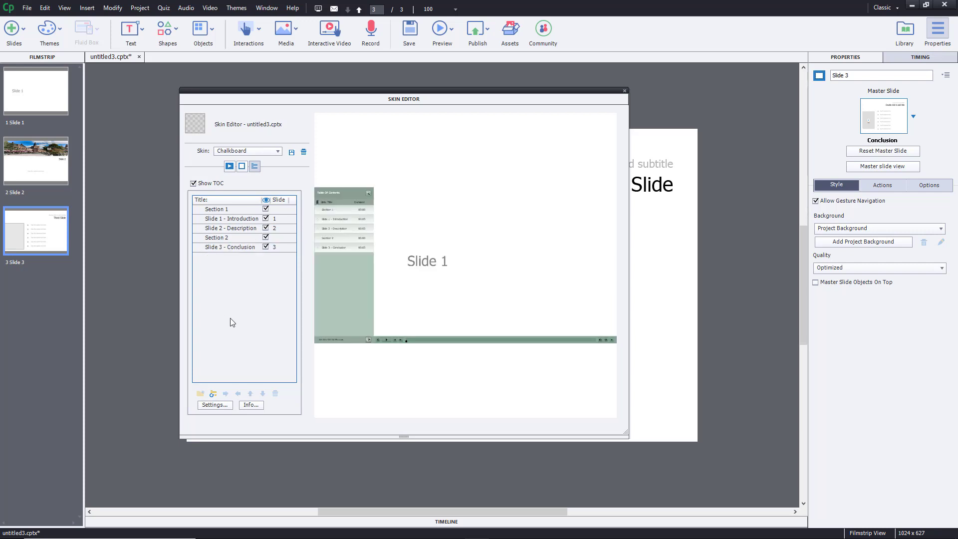
left_click(237, 246)
left_click(250, 405)
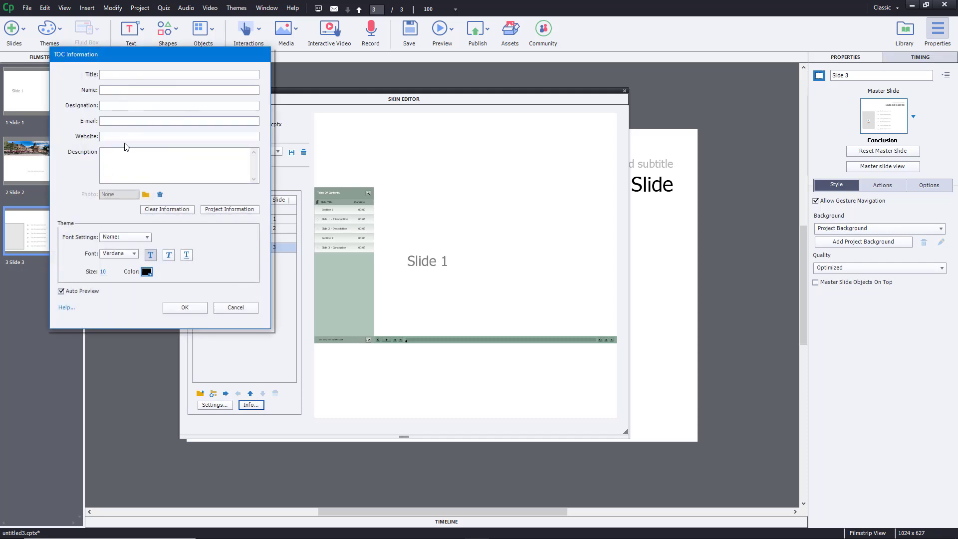
left_click(229, 309)
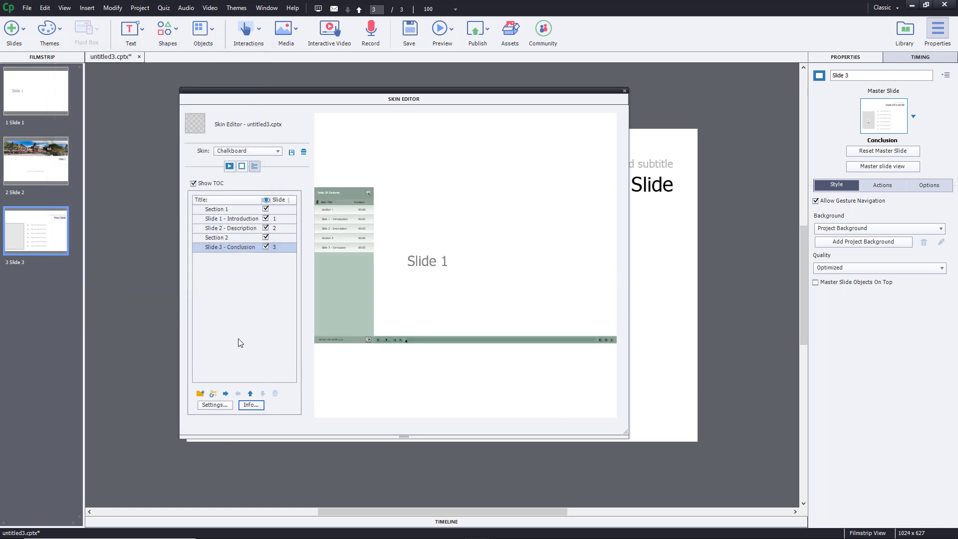
Nest Slides 1–3 under topic headings, then reset the TOC to its default list
left_click(226, 394)
left_click(226, 394)
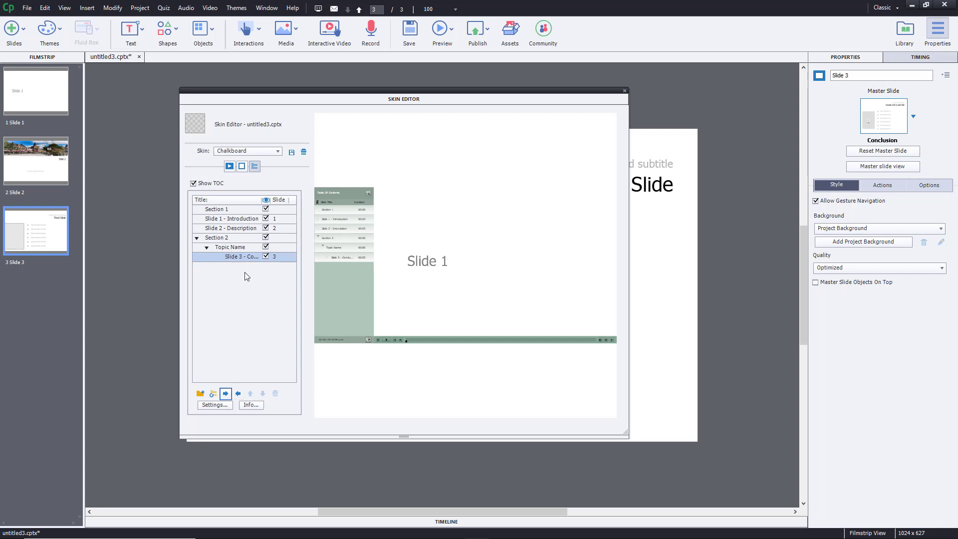
left_click(228, 230)
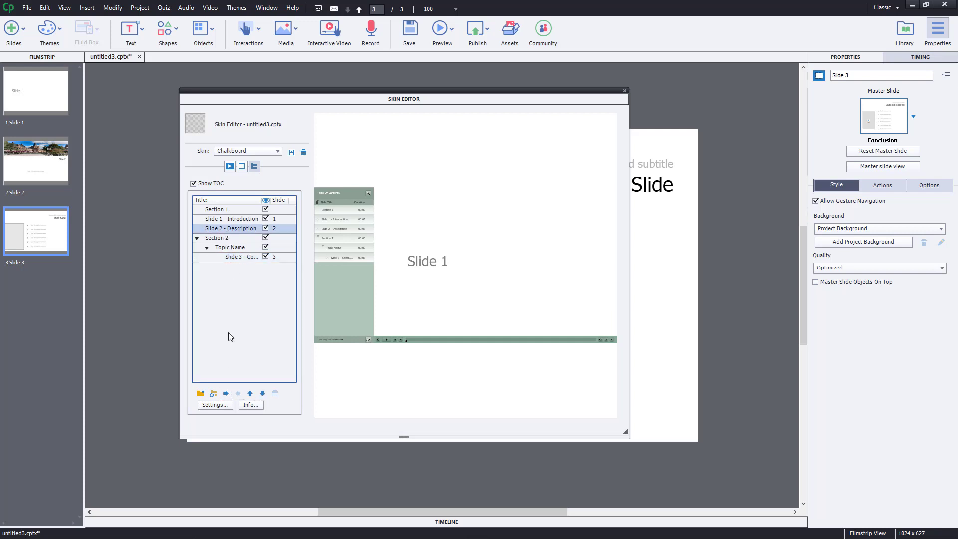
left_click(227, 393)
left_click(226, 219)
left_click(226, 393)
left_click(227, 229)
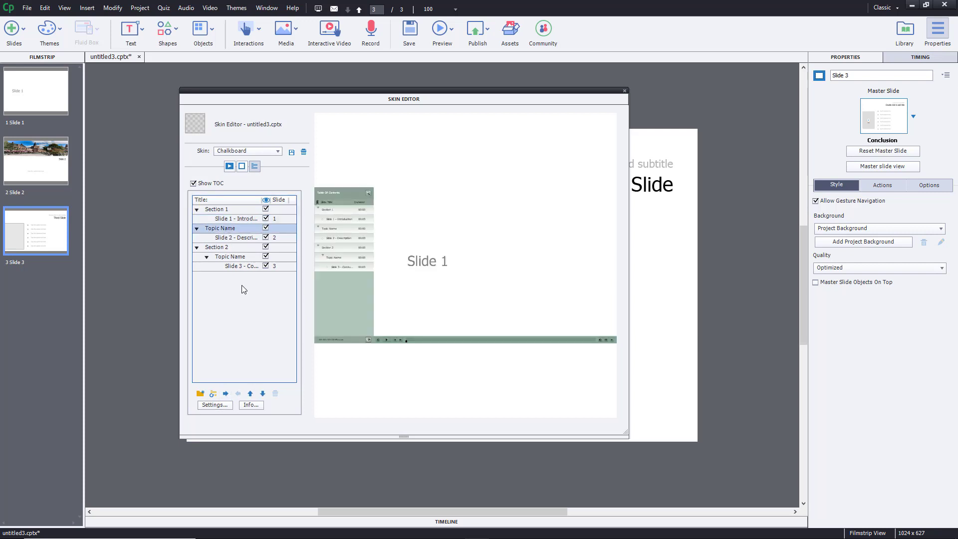
left_click(213, 394)
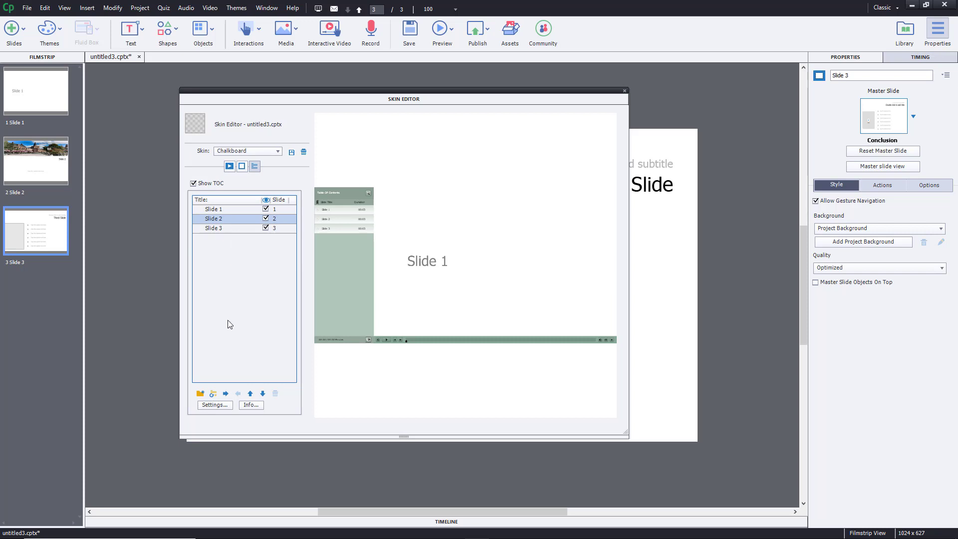
Indent Slides 2 and 3 under a shared Topic Name heading and test collapsing the group
left_click(225, 394)
left_click(222, 238)
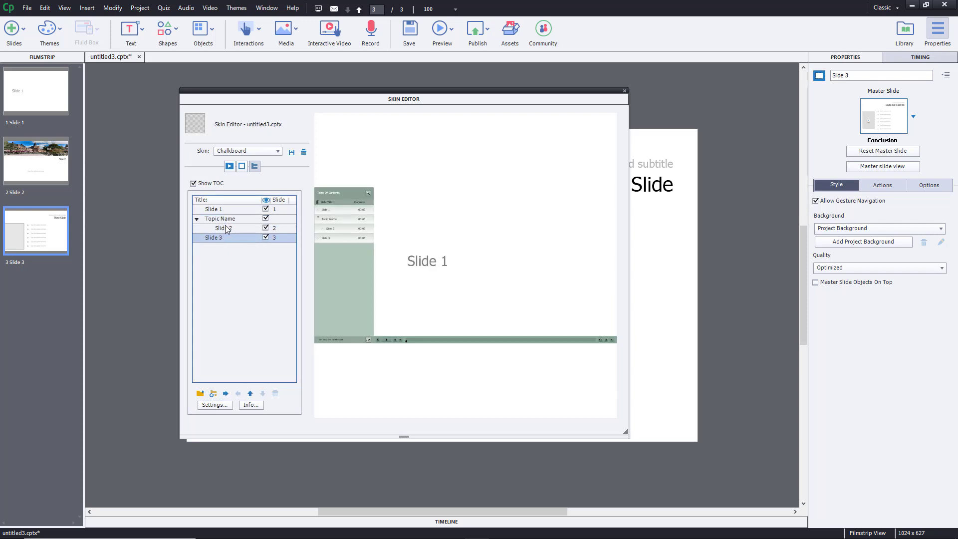
left_click(226, 394)
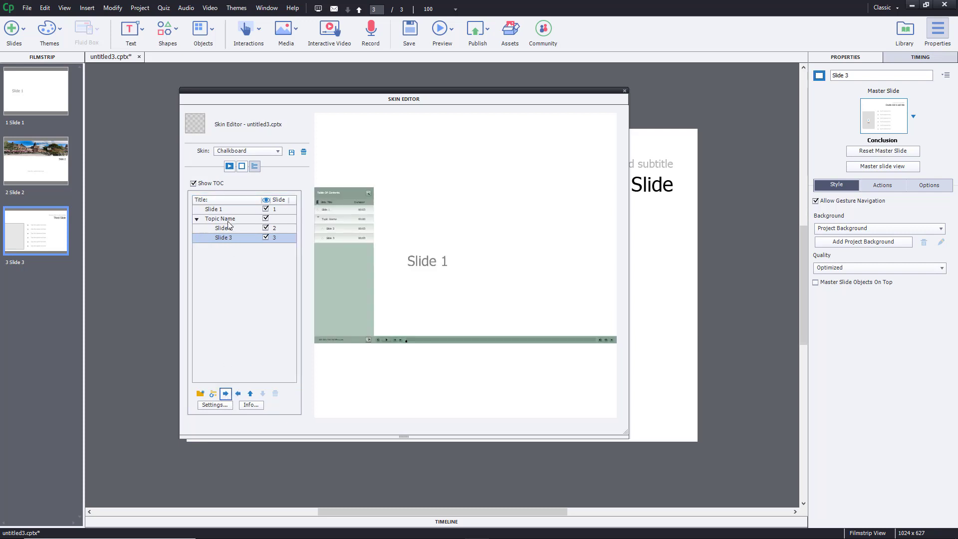
left_click(196, 219)
left_click(197, 219)
left_click(197, 219)
left_click(196, 220)
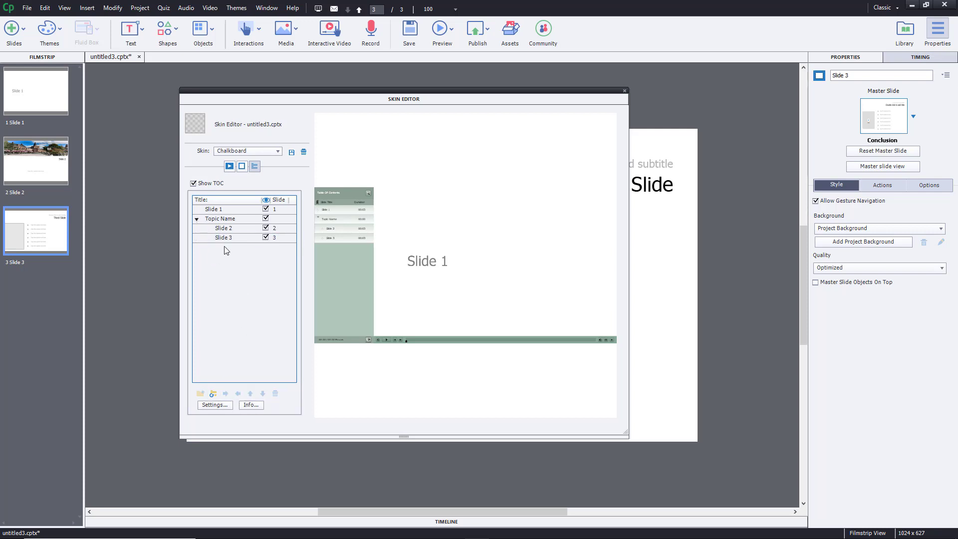
left_click(238, 394)
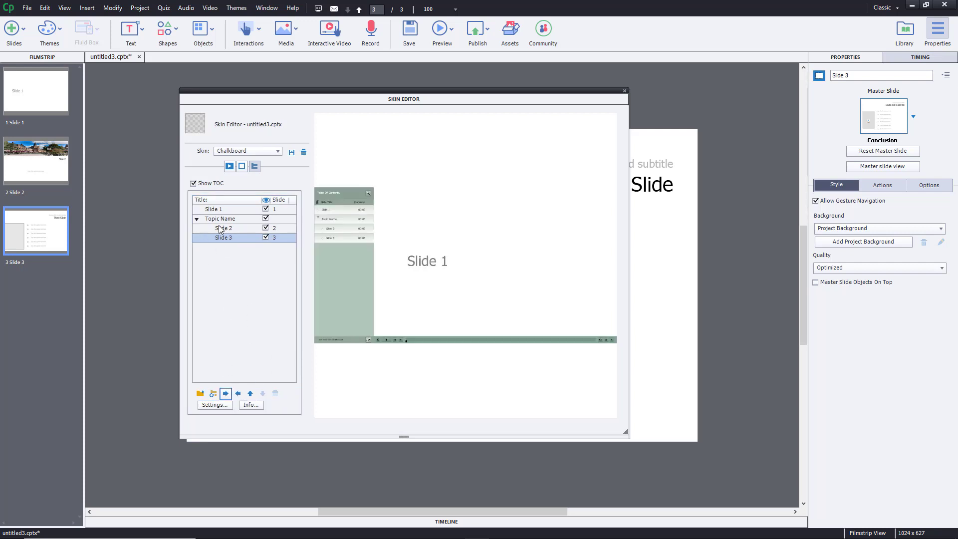
left_click(226, 394)
left_click(226, 220)
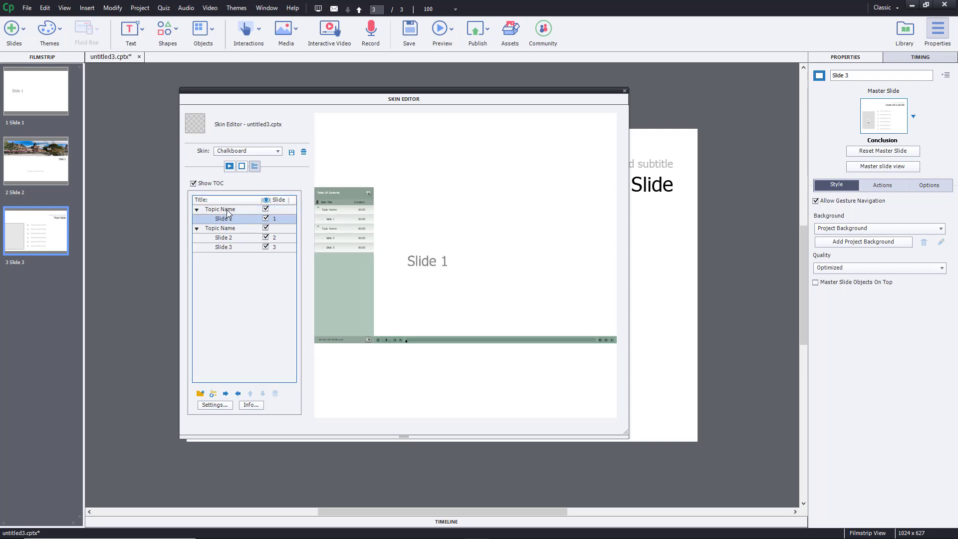
Rename the two Topic Name headings to 'Introduction' and 'Main Content'
double_click(226, 210)
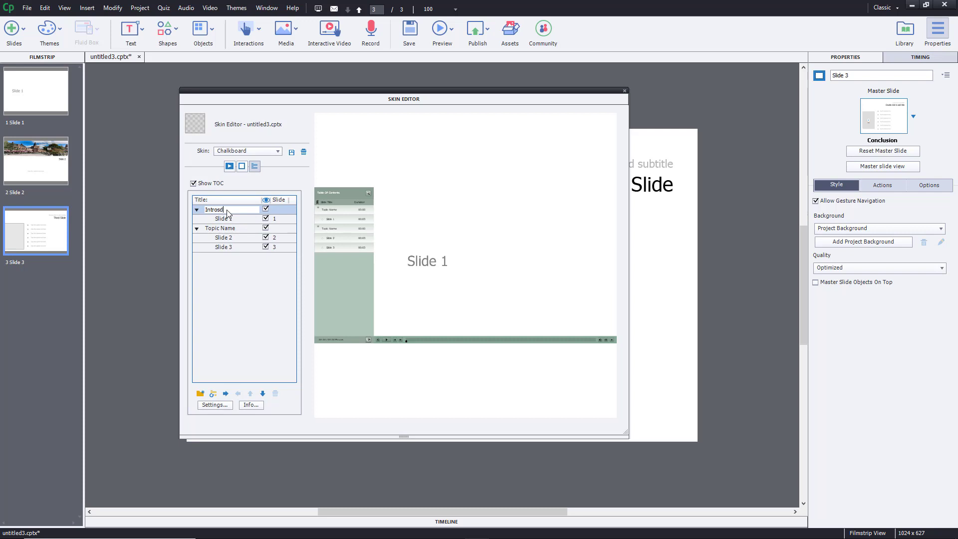
type("Introduction")
double_click(231, 229)
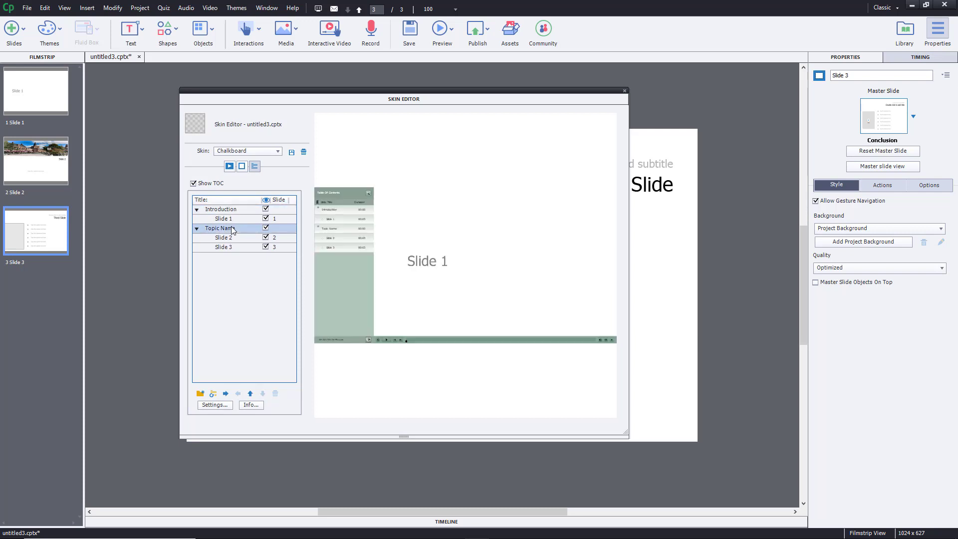
key("ctrl+a")
type("M")
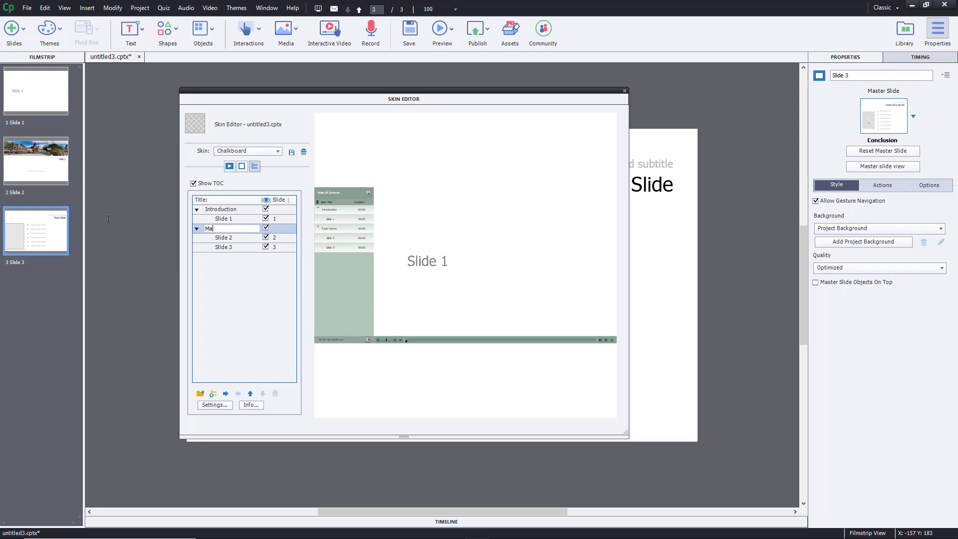
type("ain Content")
left_click(241, 310)
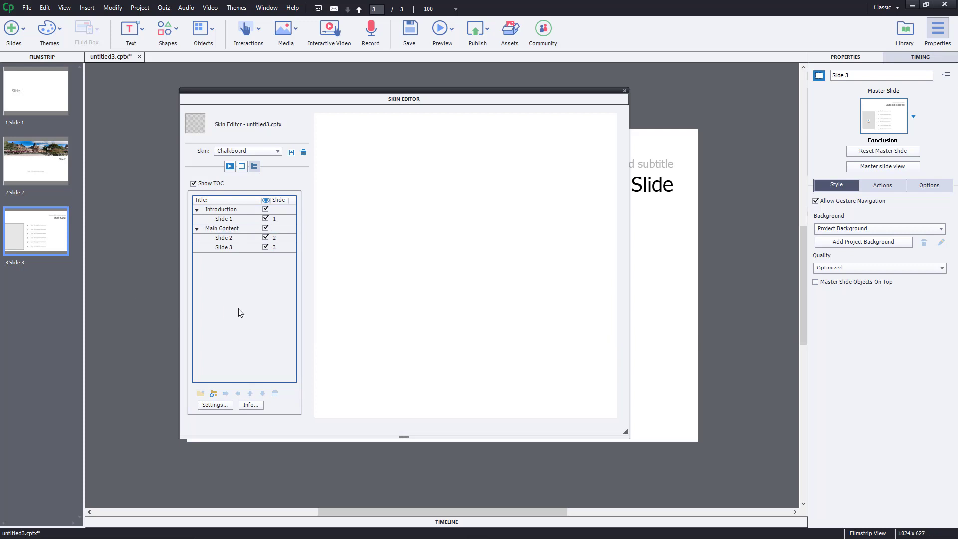
left_click(233, 231)
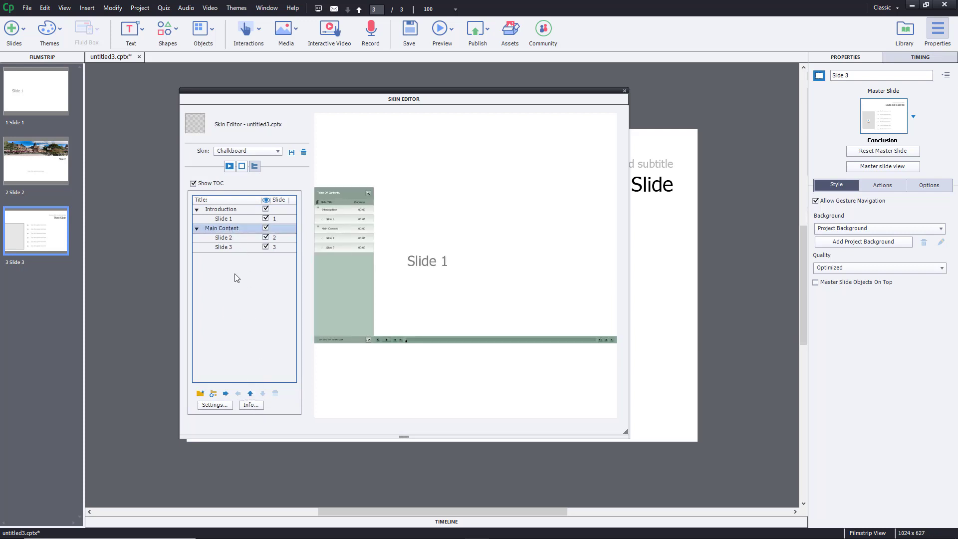
left_click(227, 248)
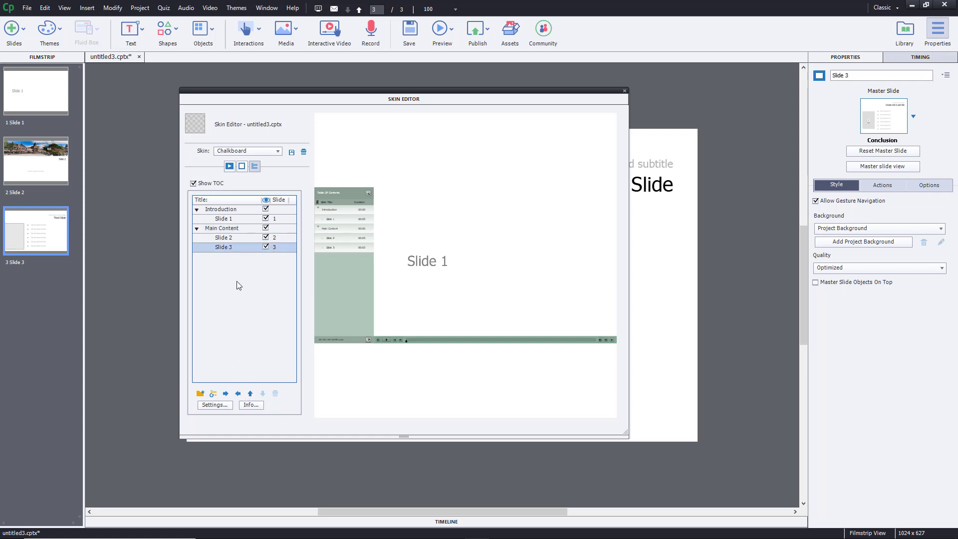
left_click(251, 394)
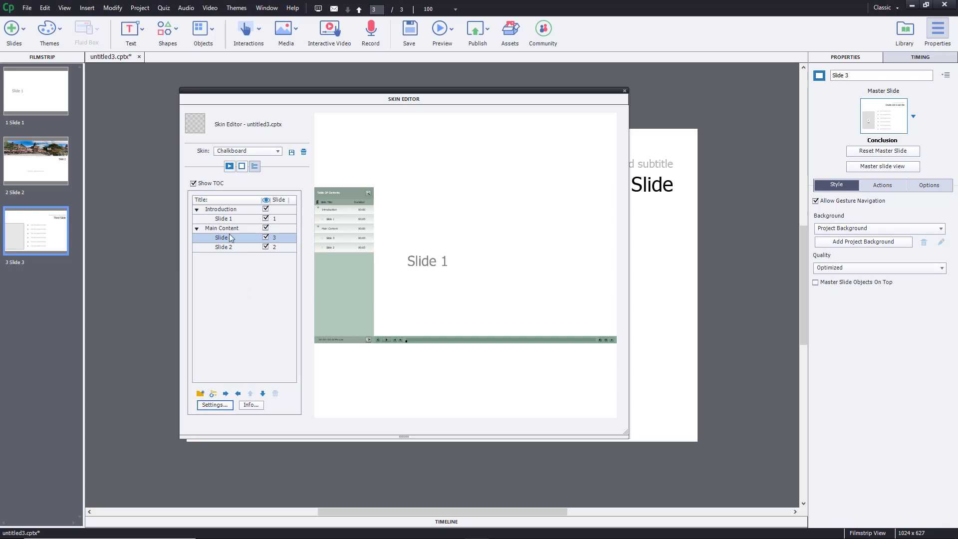
left_click(262, 394)
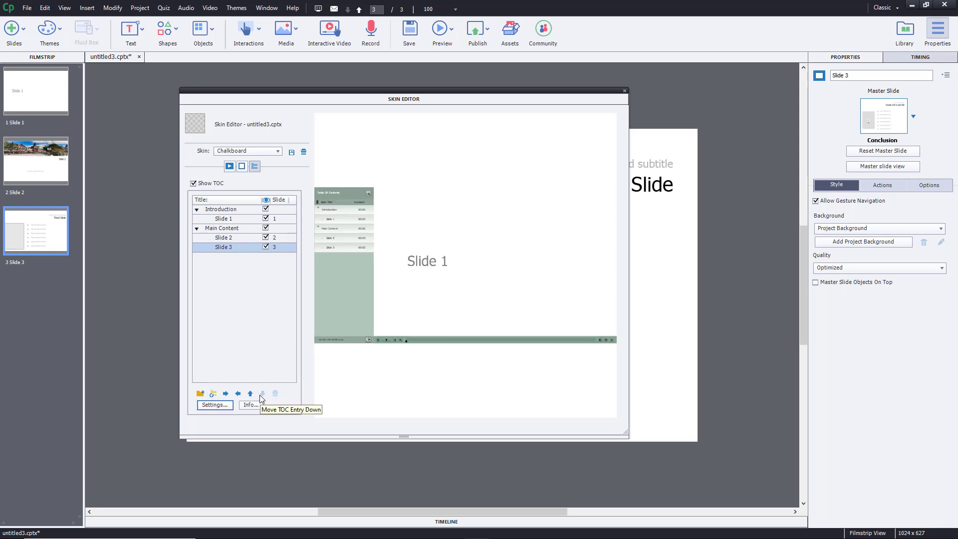
left_click(235, 232)
left_click(233, 345)
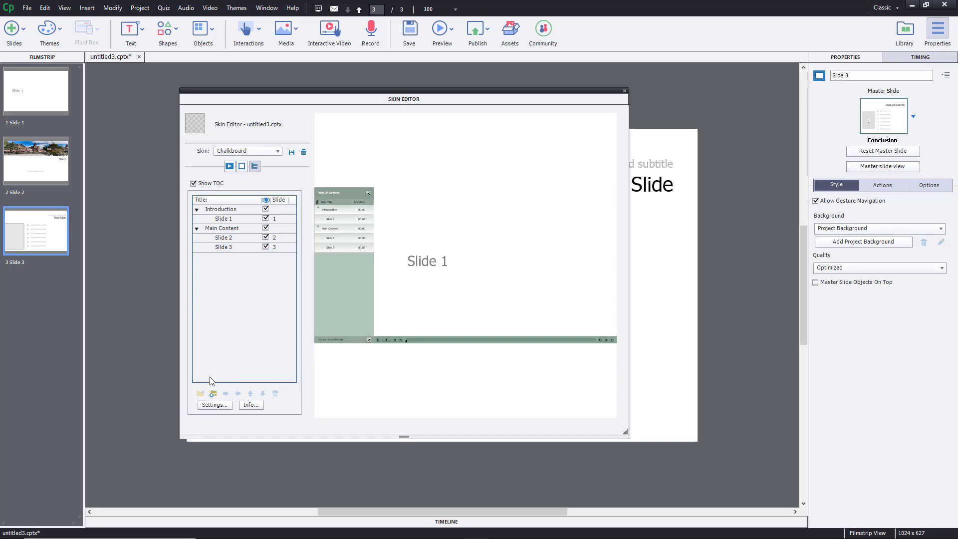
left_click(218, 230)
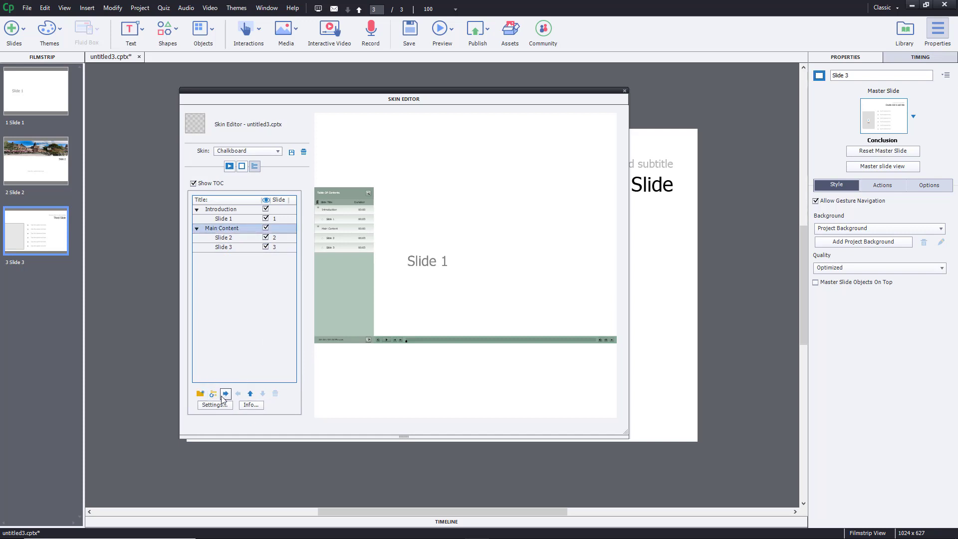
left_click(200, 393)
left_click(231, 229)
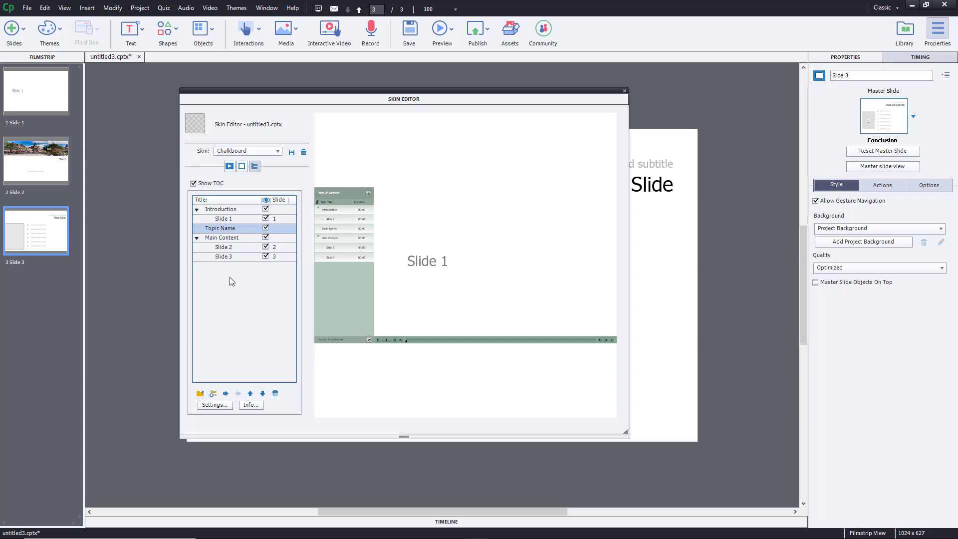
left_click(274, 393)
left_click(226, 239)
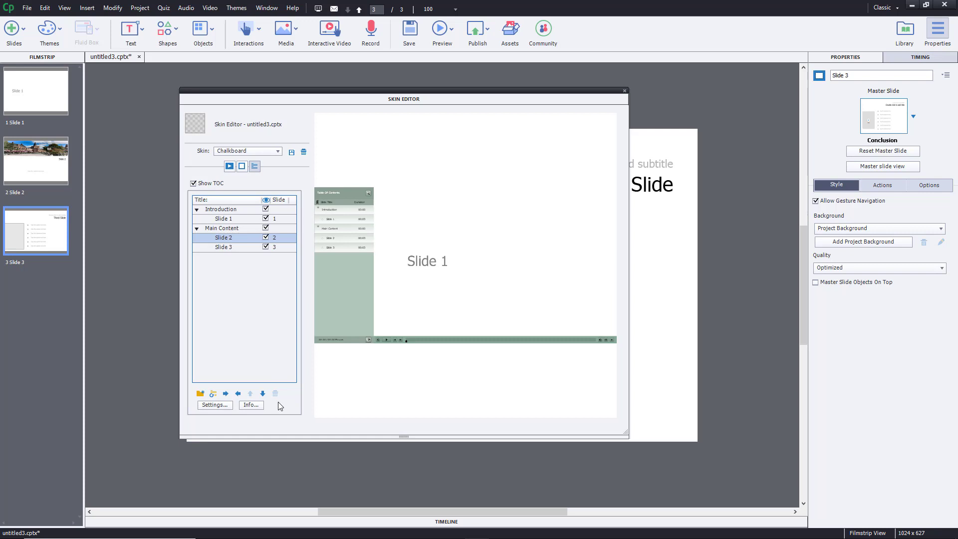
left_click(225, 228)
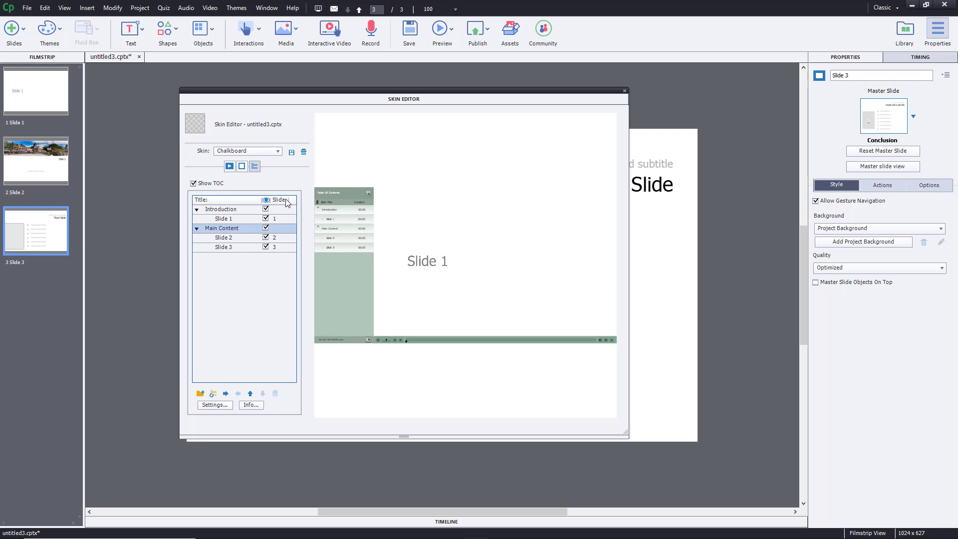
In TOC Settings, keep Separate style on the Left, untick Stretch TOC and adjust Alpha
left_click(219, 406)
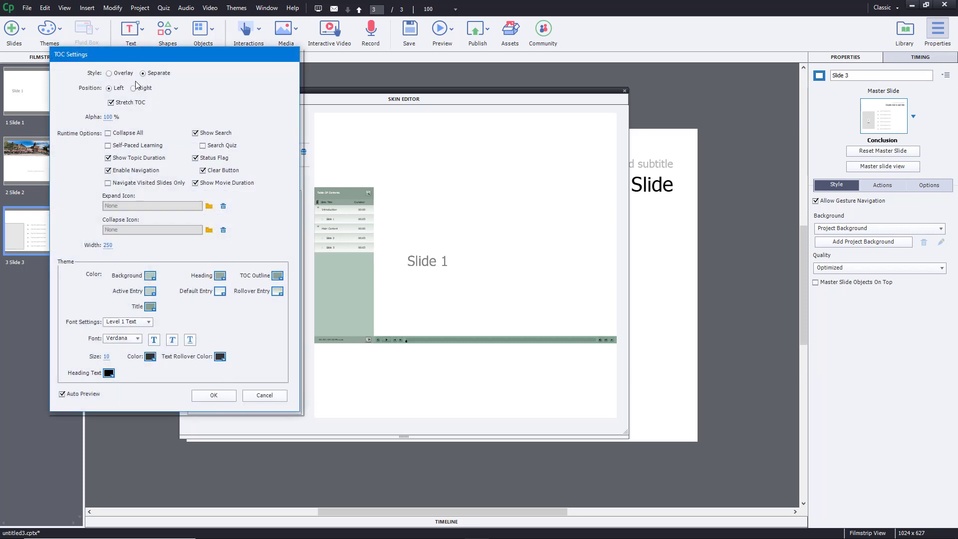
left_click(123, 73)
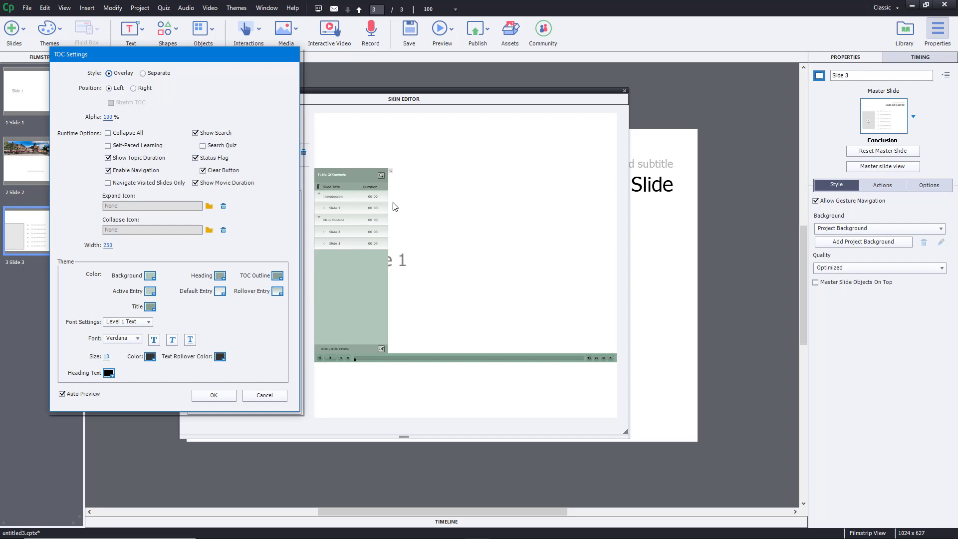
left_click(157, 74)
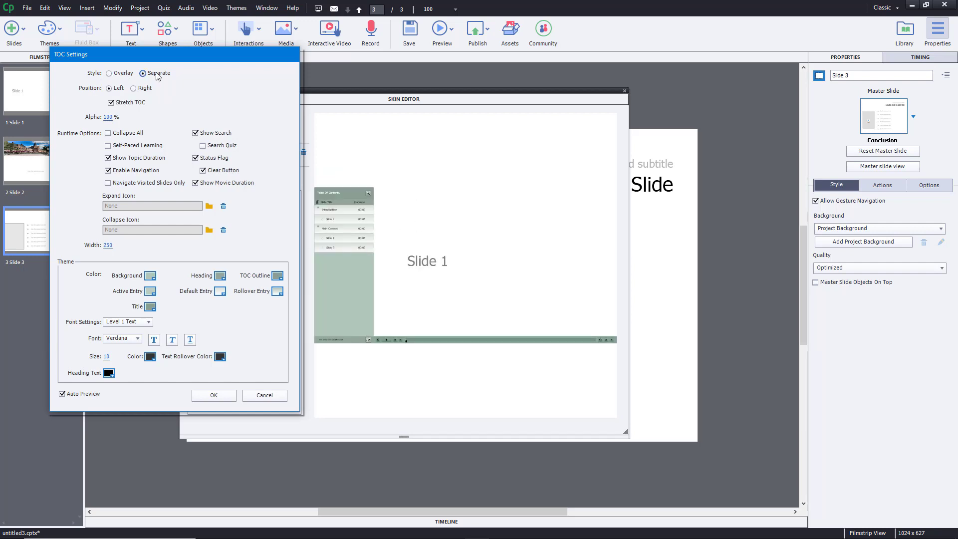
left_click(128, 75)
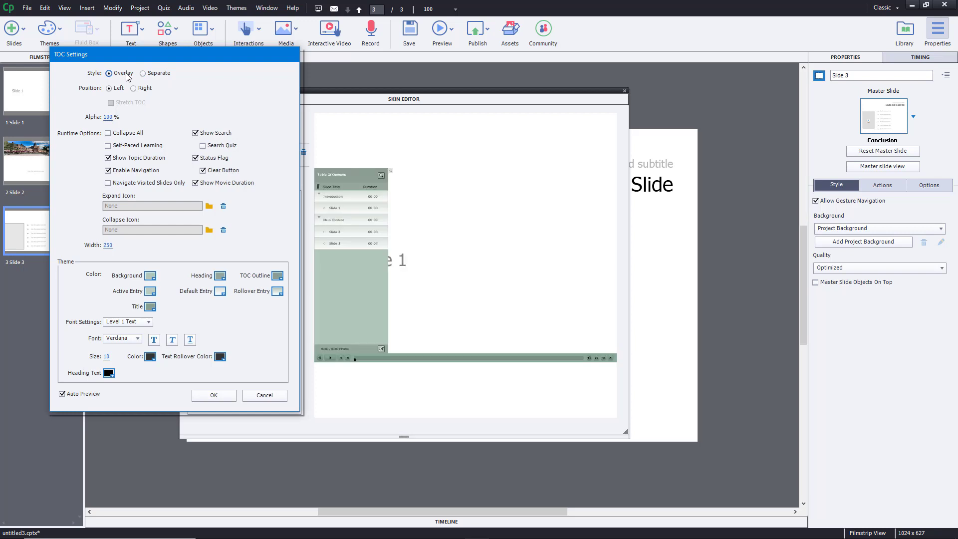
left_click(144, 73)
left_click(134, 88)
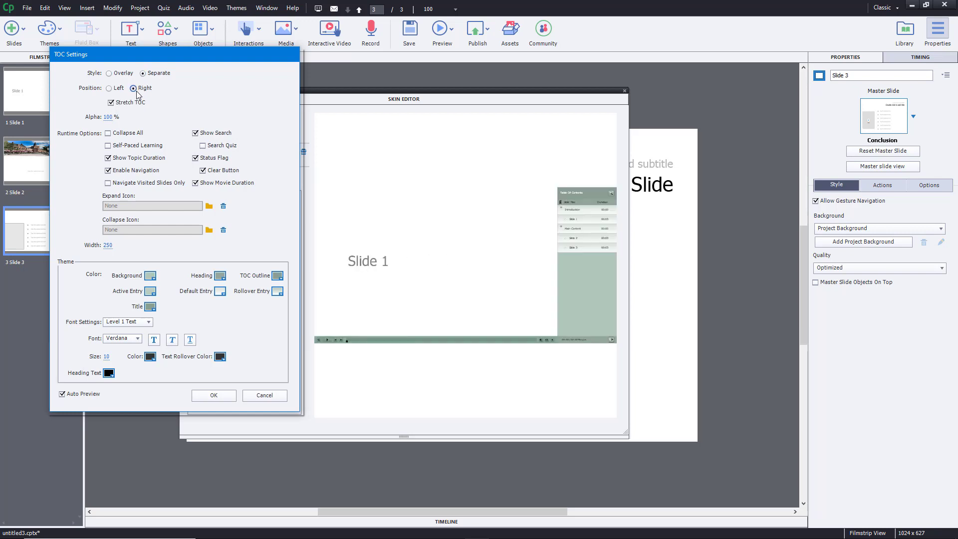
left_click(119, 89)
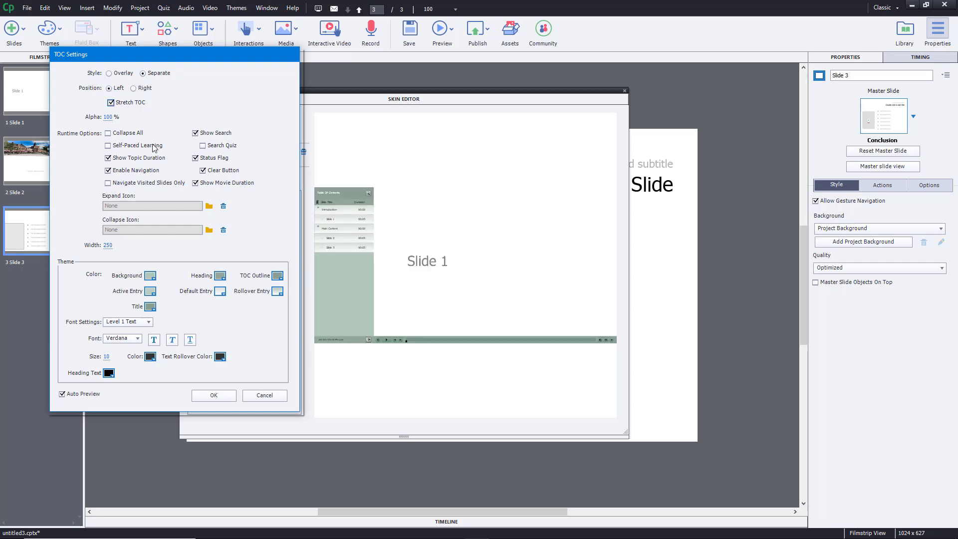
left_click(111, 102)
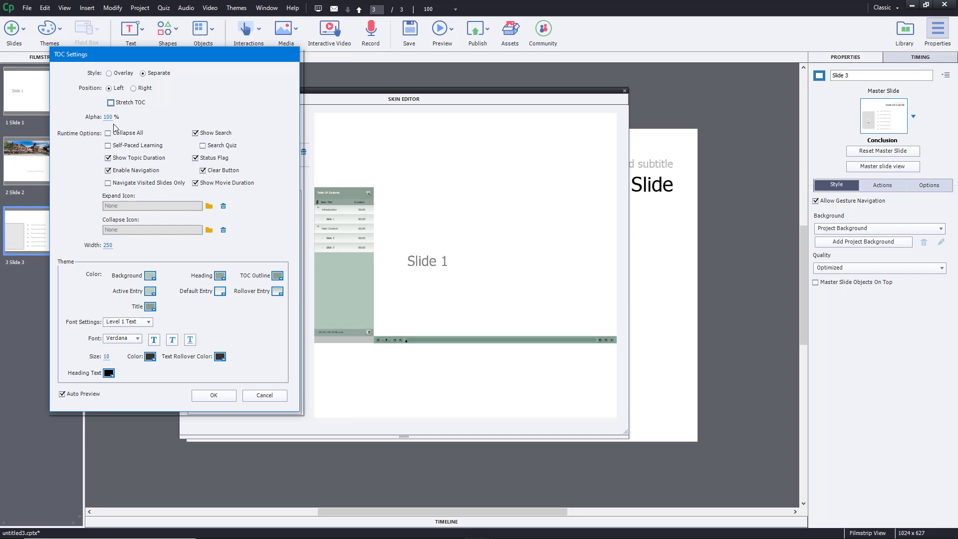
left_click_drag(108, 118, 399, 132)
Set Level 1 TOC text to bold Tahoma and Level 2 text to italic Tekton Pro
left_click(137, 338)
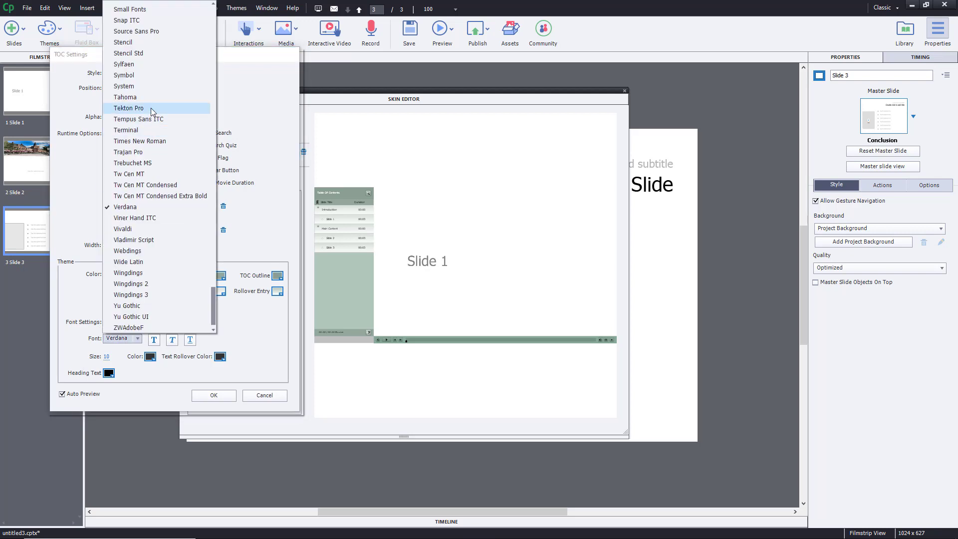
left_click(153, 104)
left_click(154, 340)
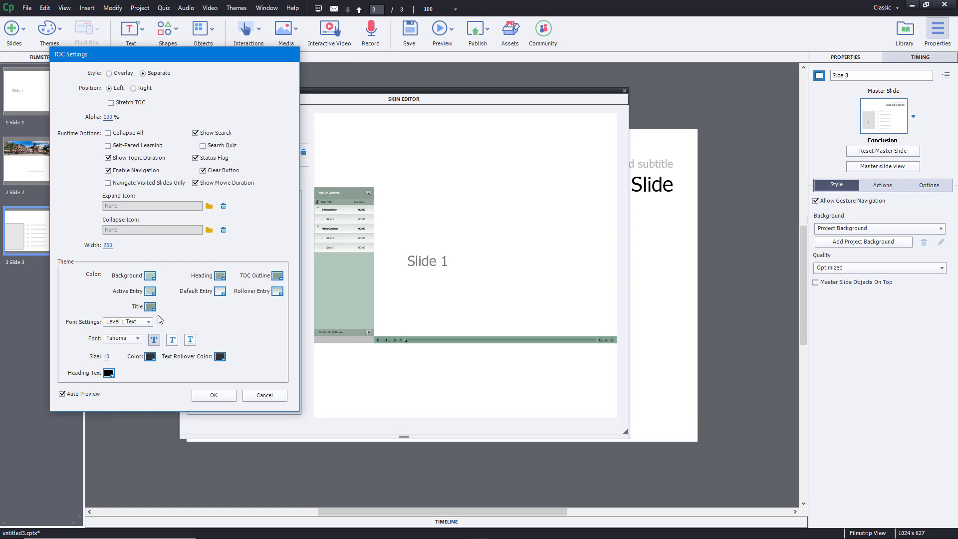
left_click(140, 326)
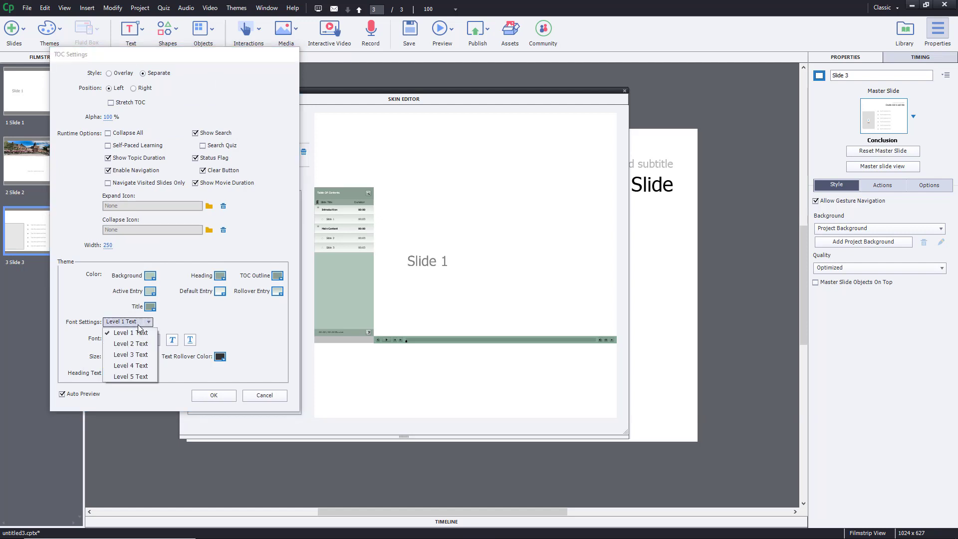
left_click(148, 339)
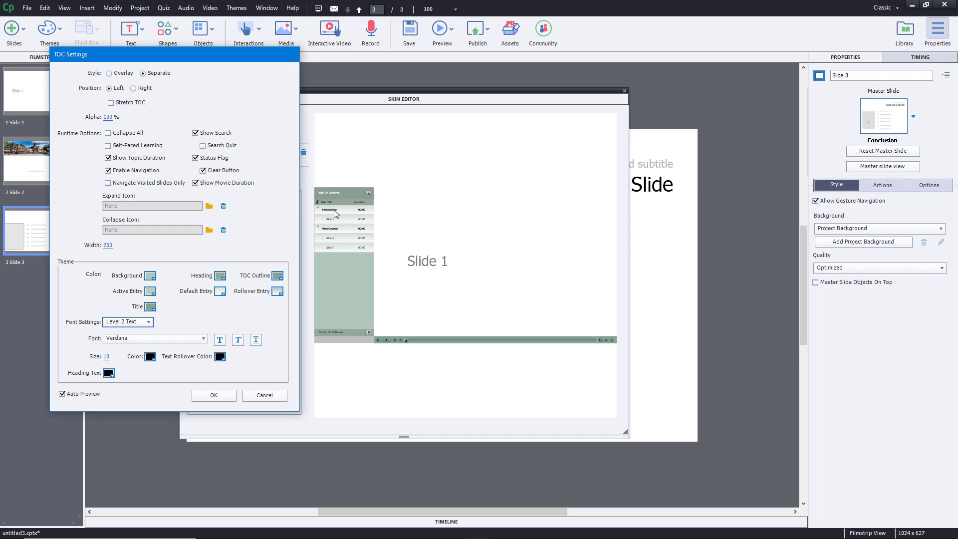
left_click(164, 337)
left_click(133, 240)
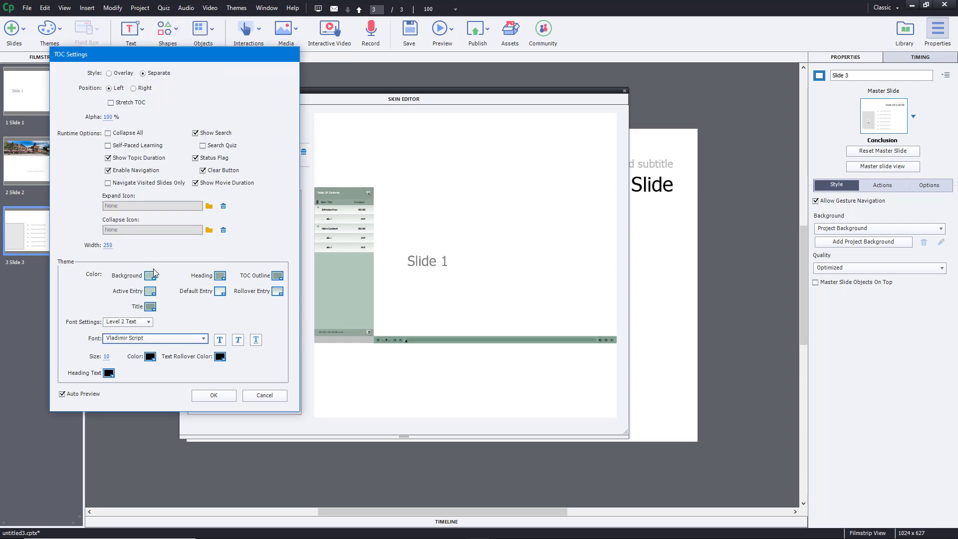
left_click(165, 339)
left_click(144, 117)
left_click(219, 339)
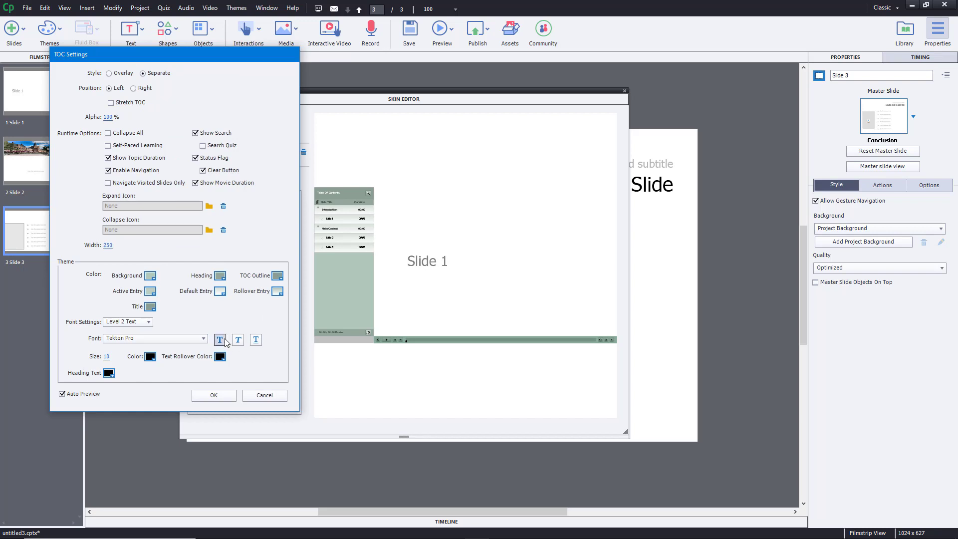
left_click(203, 338)
left_click(237, 339)
Colour the TOC heading light cream, leave rollover unchanged, and apply the TOC settings
left_click(221, 278)
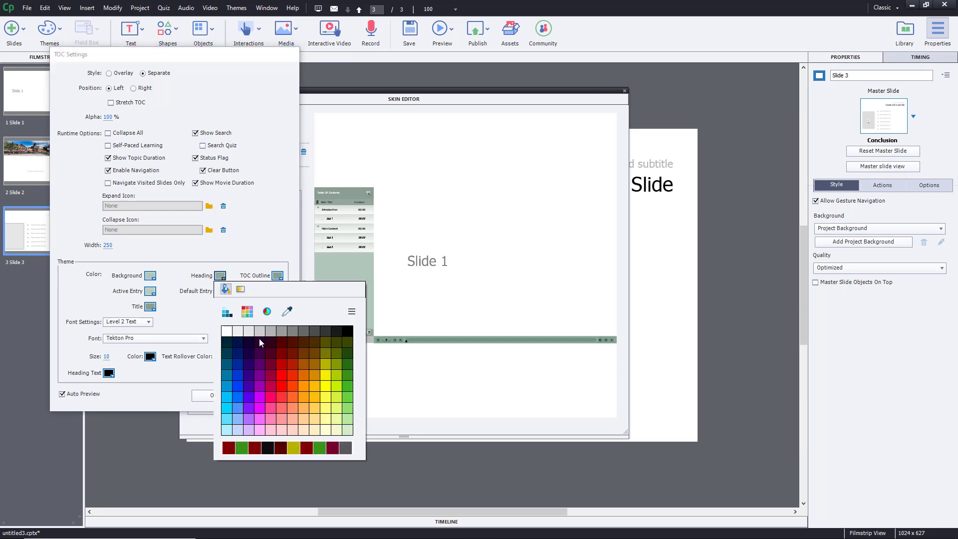
left_click(274, 348)
left_click(221, 277)
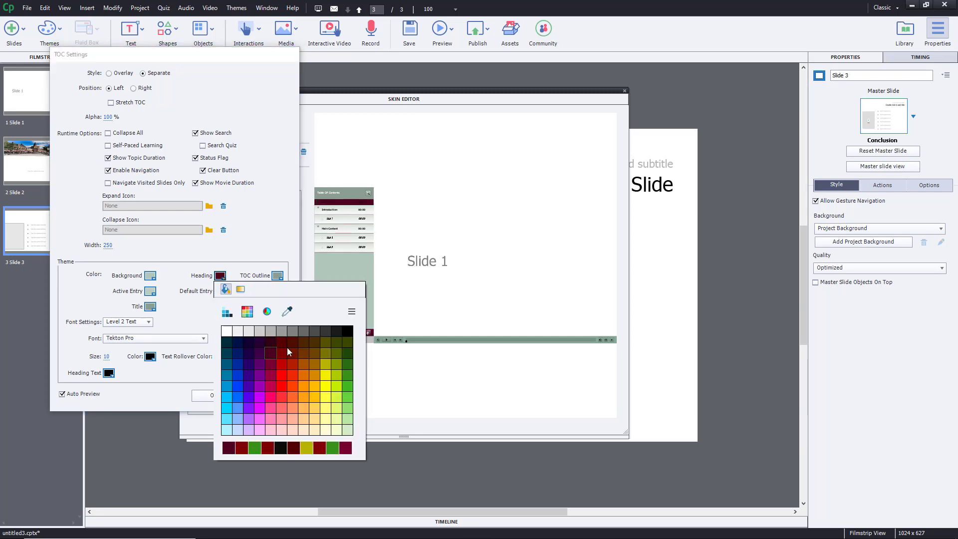
left_click(328, 431)
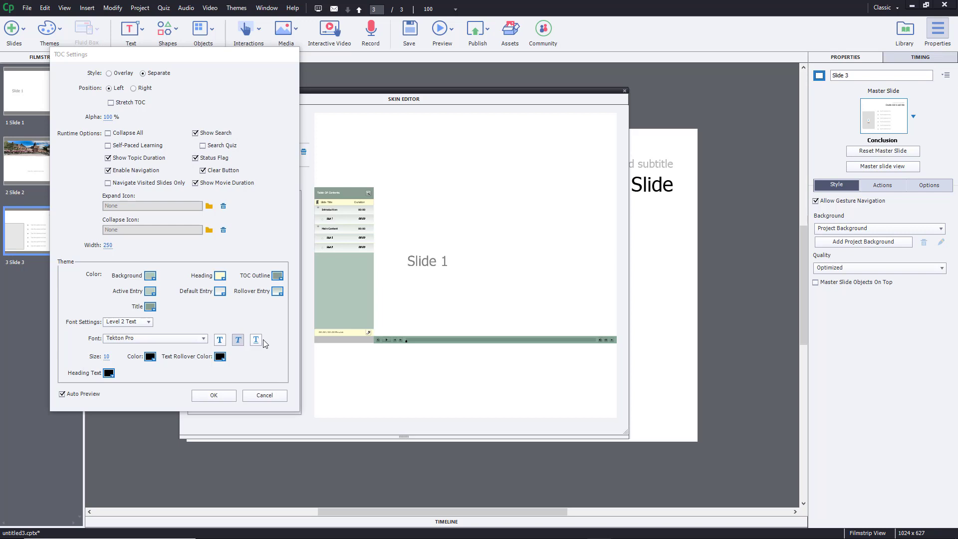
left_click(277, 292)
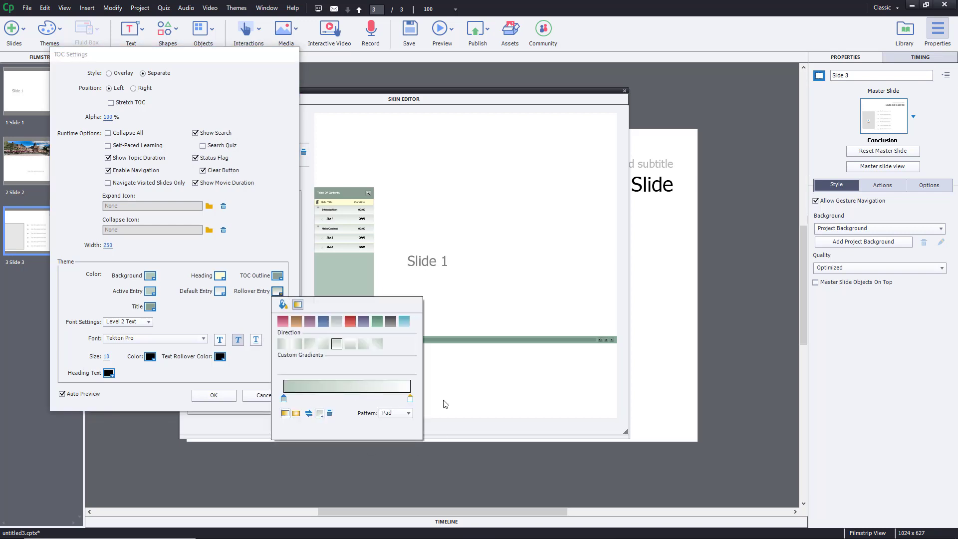
left_click(245, 310)
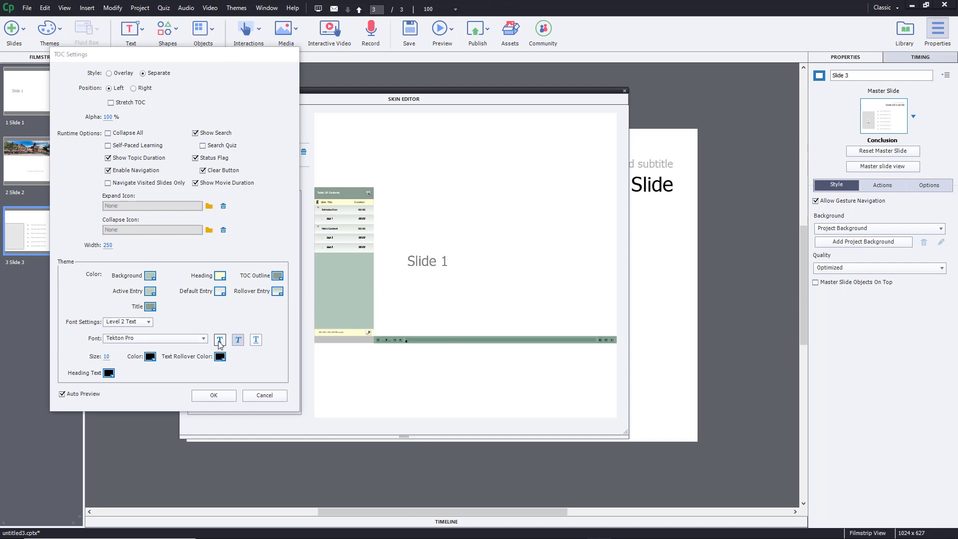
left_click(214, 396)
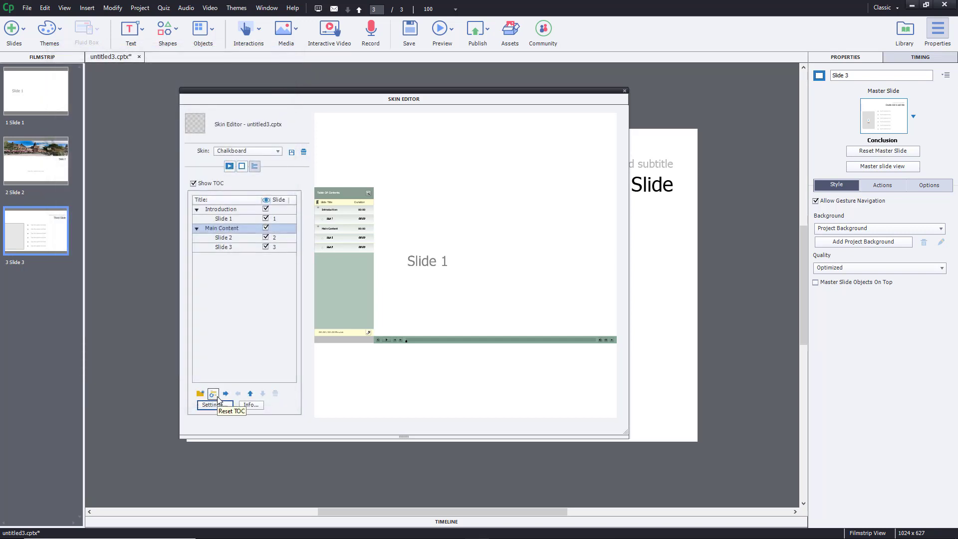
Close the Skin Editor and start a full project preview
left_click(624, 92)
left_click(442, 31)
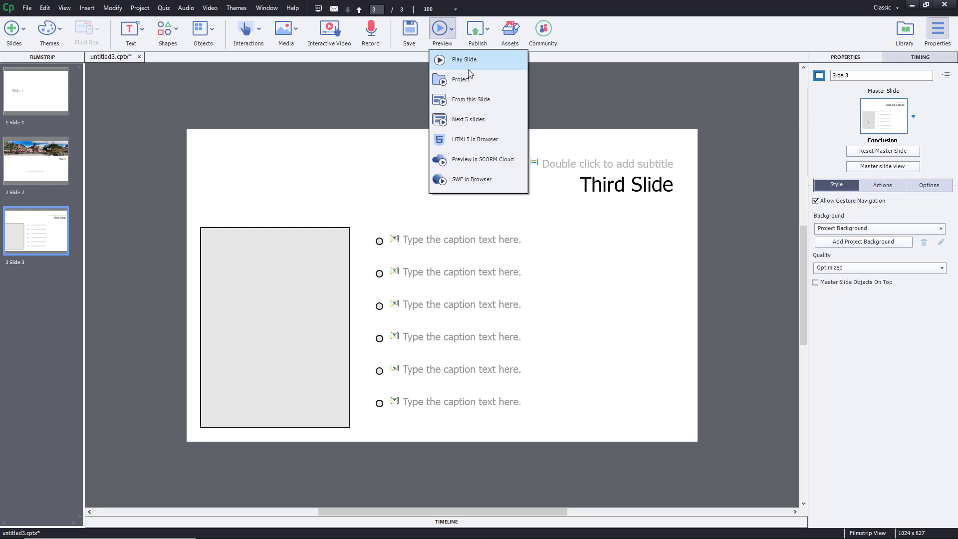
left_click(469, 80)
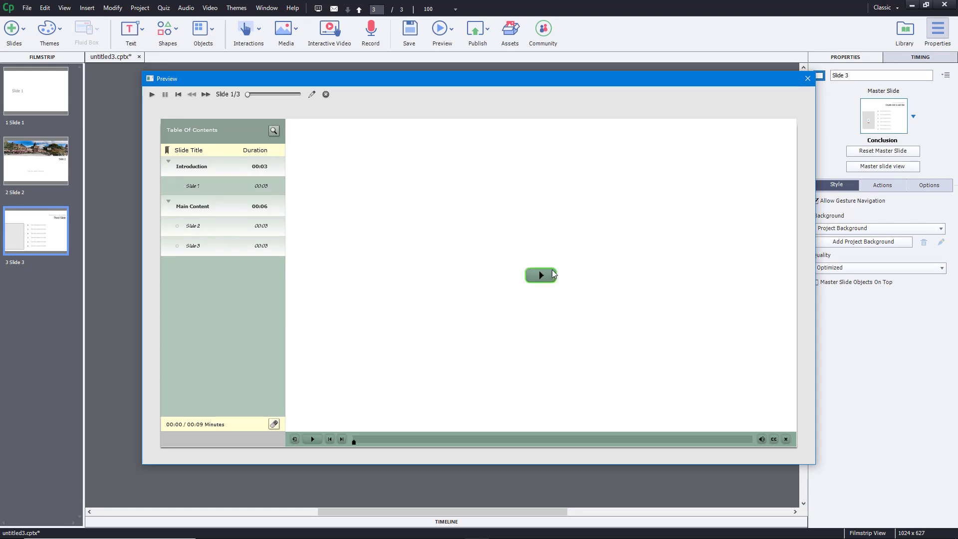
left_click(549, 275)
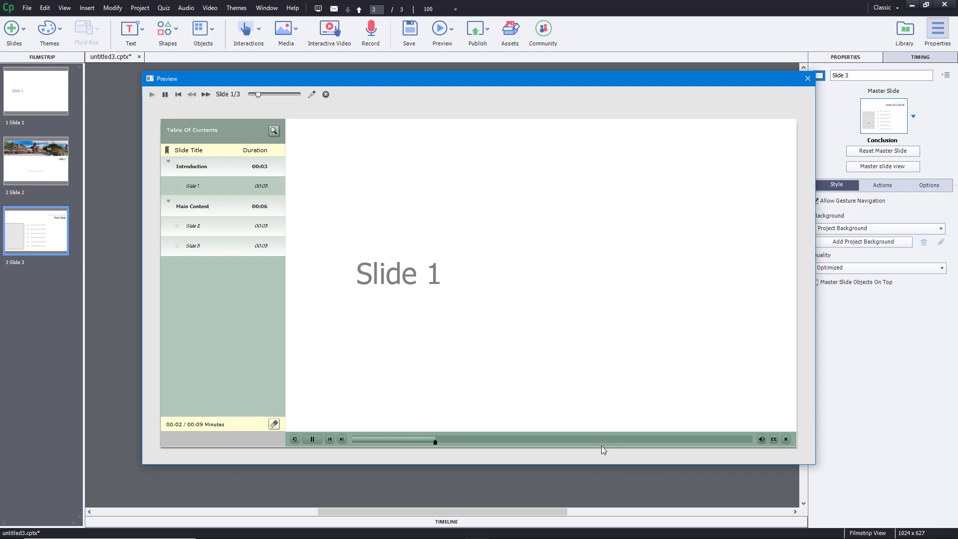
Collapse and expand the Introduction and Main Content sections in the preview TOC
left_click(168, 200)
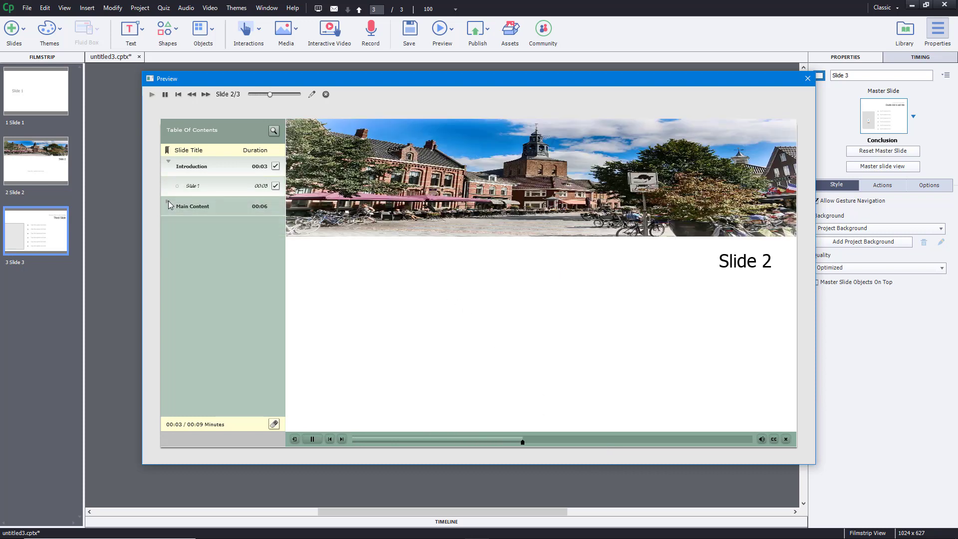
left_click(168, 201)
left_click(169, 167)
left_click(169, 186)
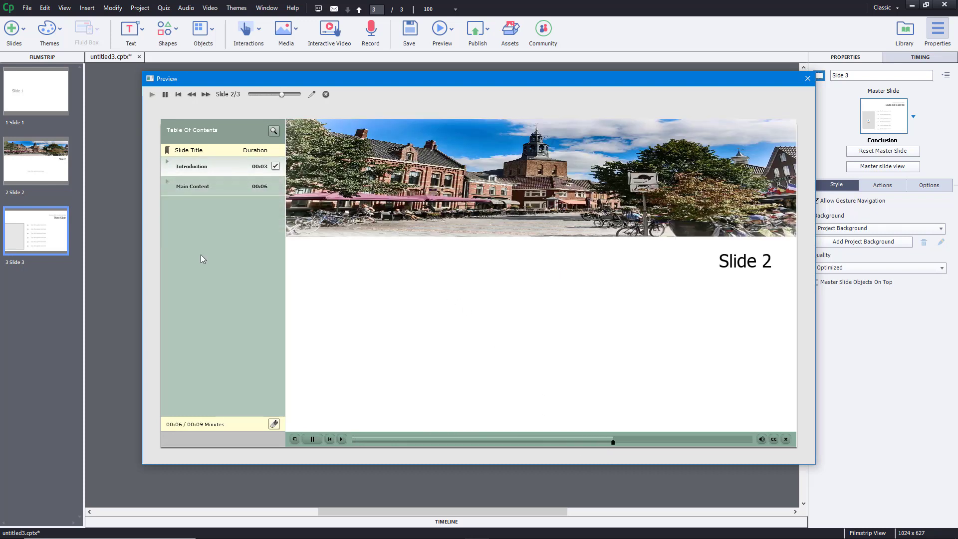
left_click(168, 181)
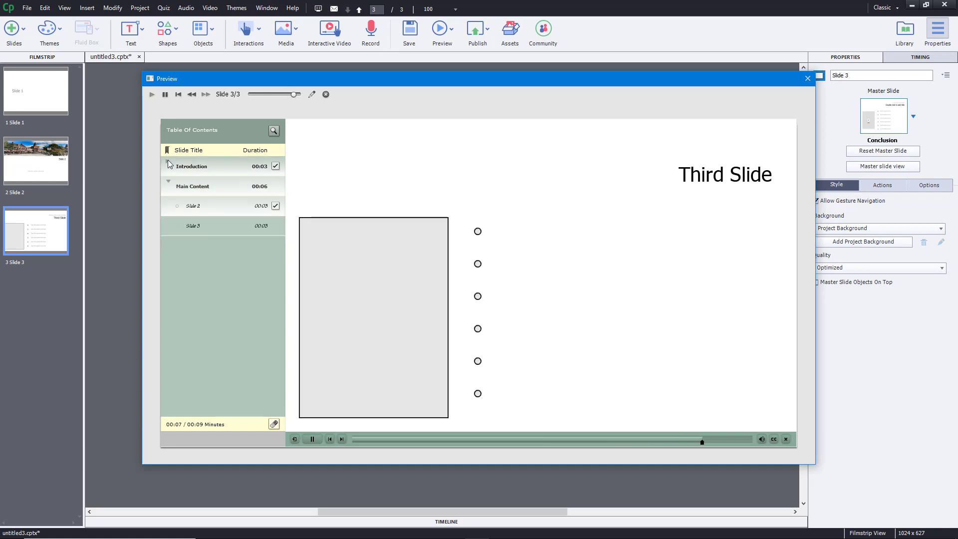
left_click(168, 161)
Jump between Slides 1, 2 and 3 from the TOC, toggling the sections along the way
left_click(191, 192)
left_click(198, 226)
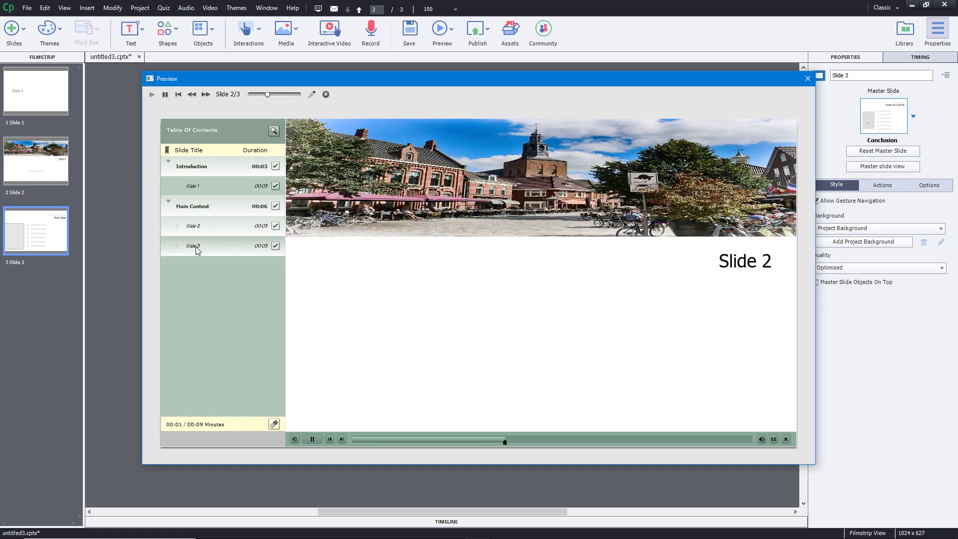
left_click(194, 246)
left_click(199, 227)
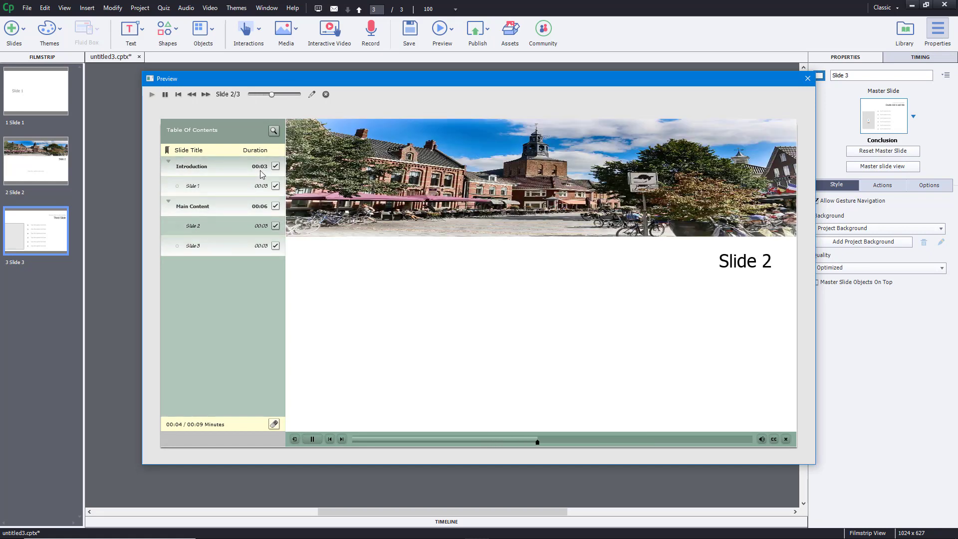
left_click(276, 168)
left_click(275, 169)
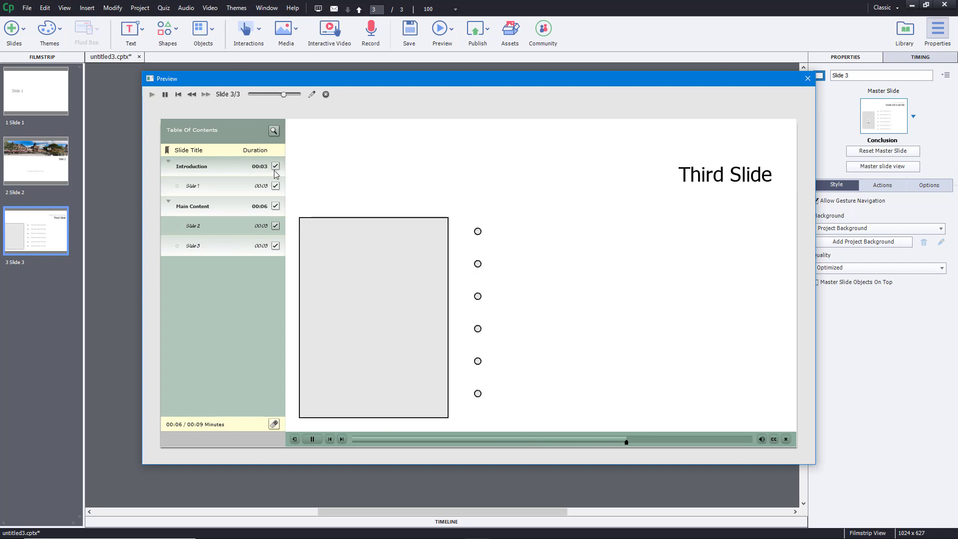
left_click(211, 189)
left_click(209, 206)
left_click(209, 206)
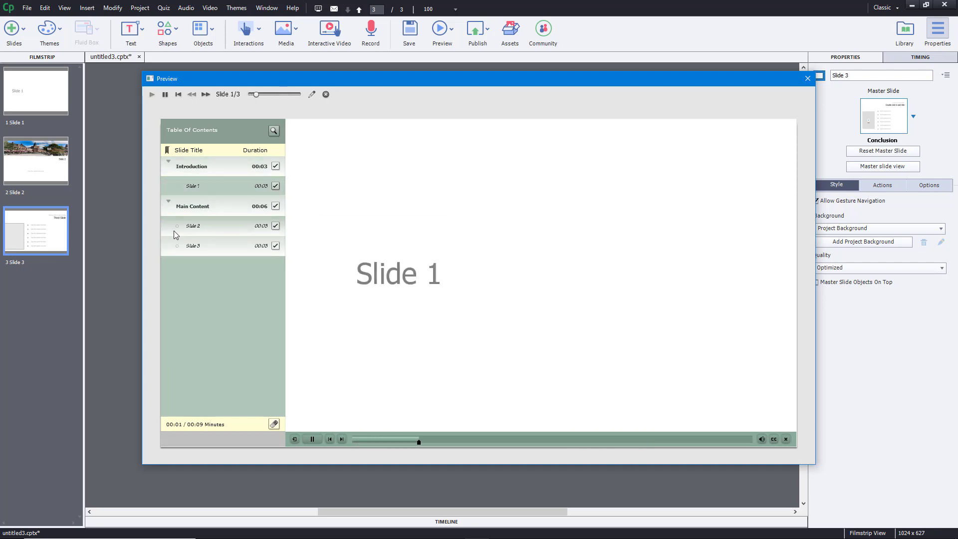
left_click(189, 245)
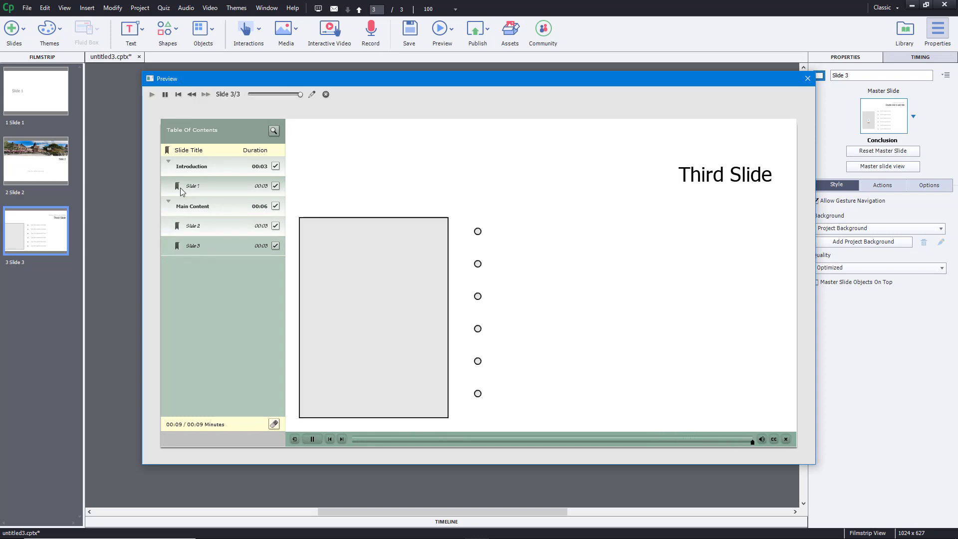
left_click(273, 130)
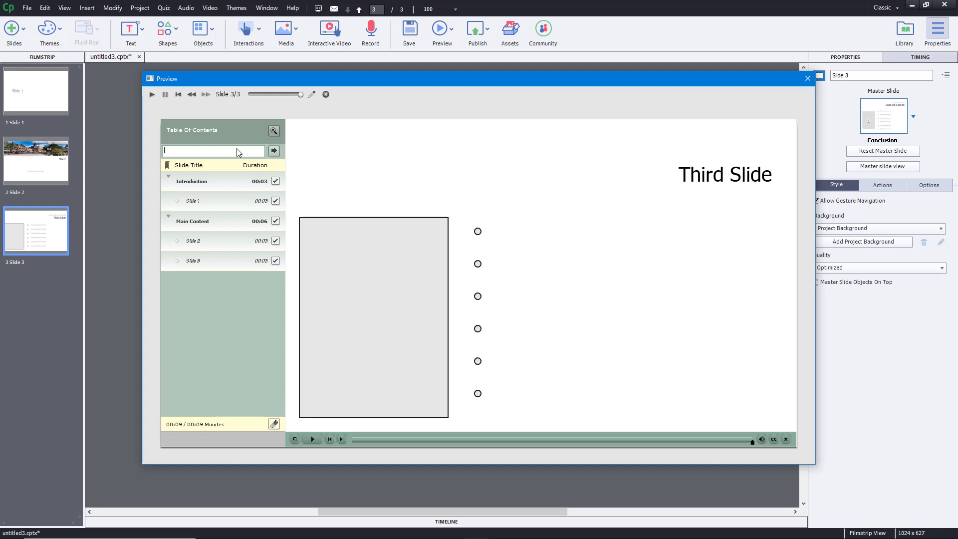
Search the TOC for '1', jump to the Slide 1 result, and clear its status flag
type("slide")
key("ctrl+a")
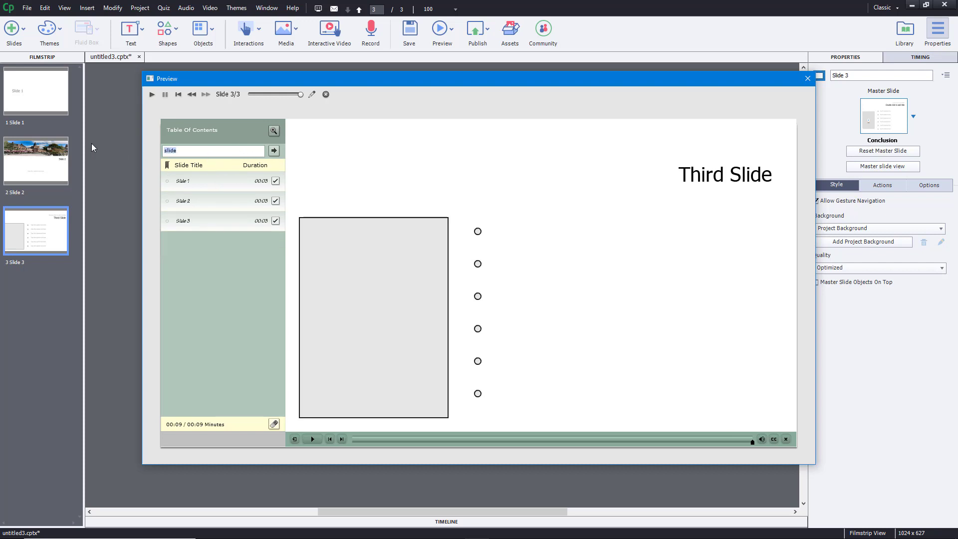
type("1")
key("Return")
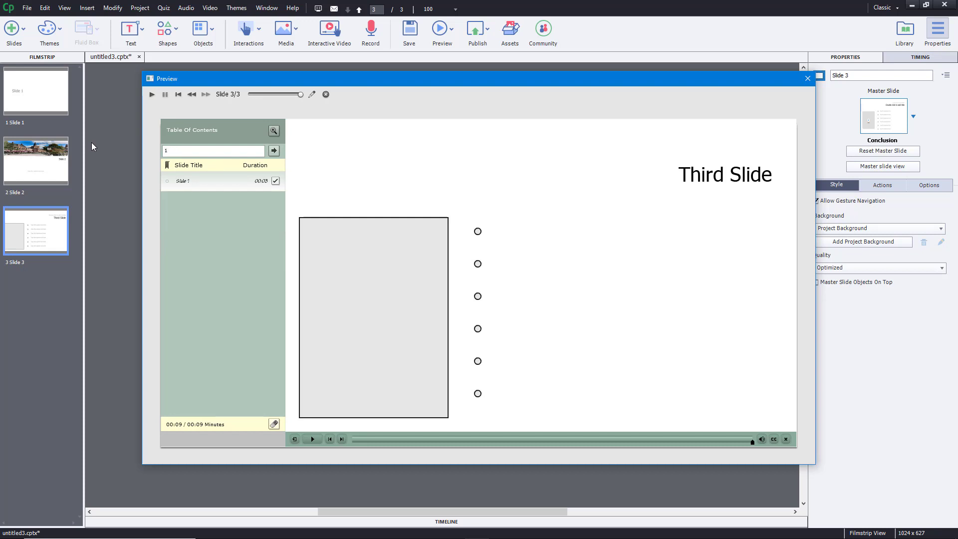
left_click(225, 181)
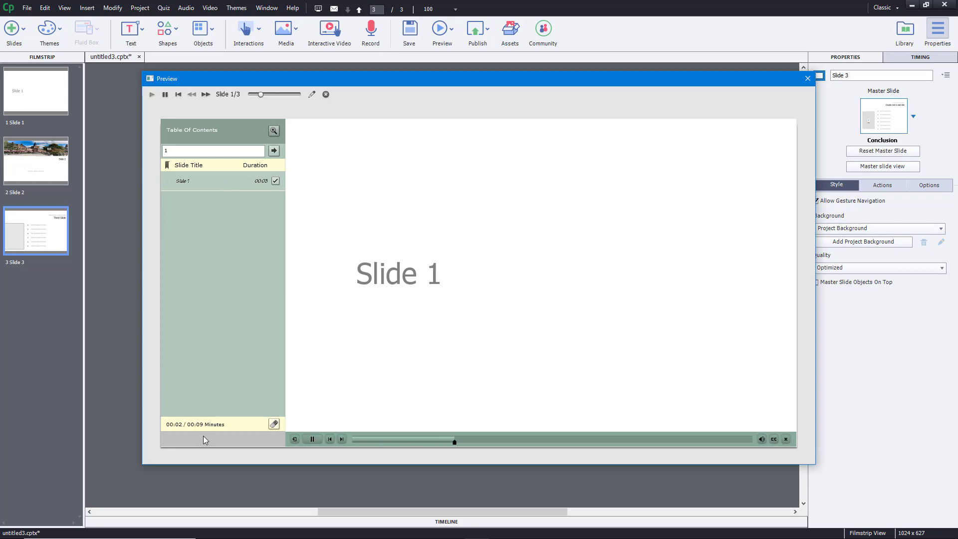
left_click(275, 423)
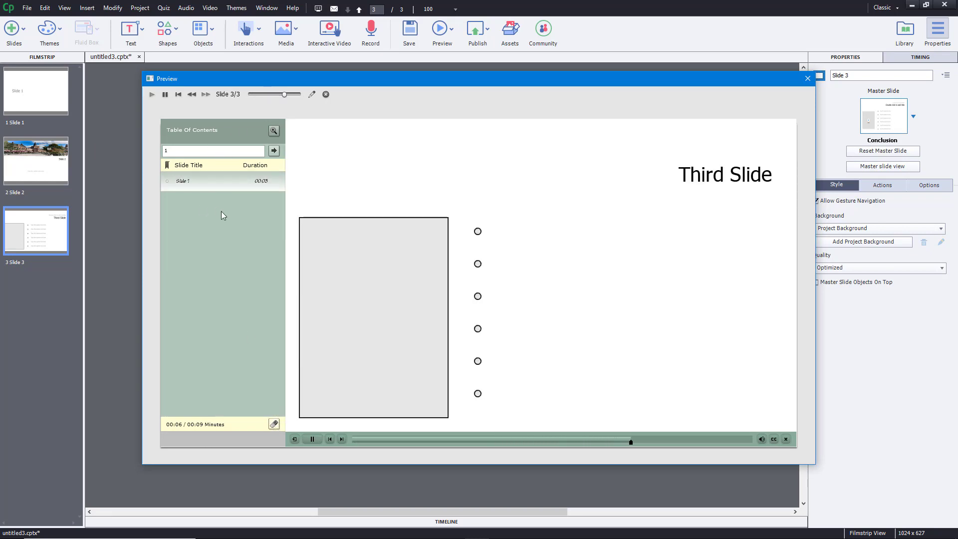